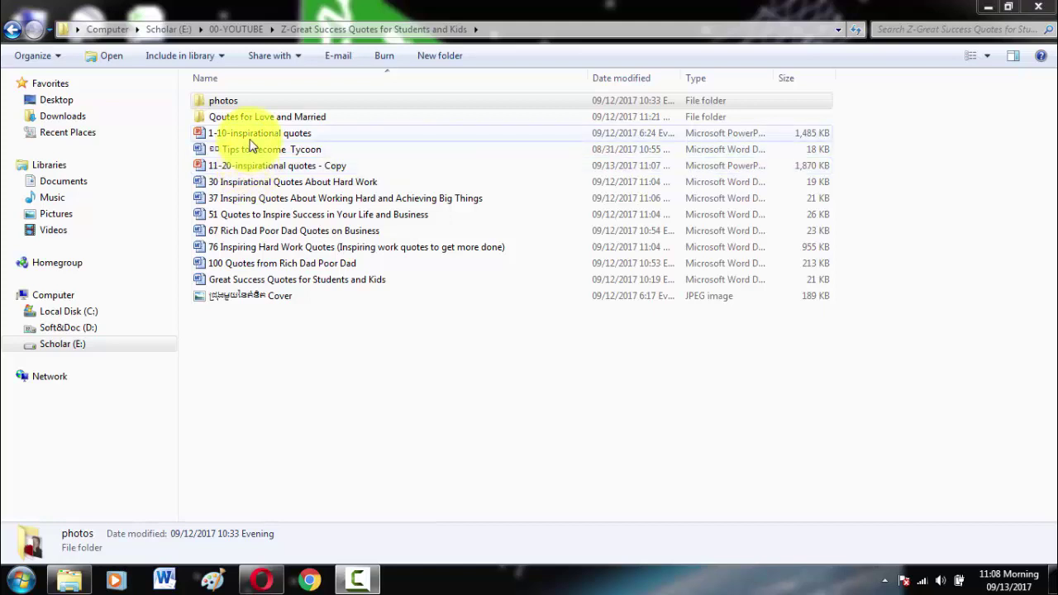
# Open '11-20-inspirational quotes - Copy' from the Z-Great Success Quotes folder in PowerPoint
pyautogui.click(228, 133)
pyautogui.doubleClick(266, 169)
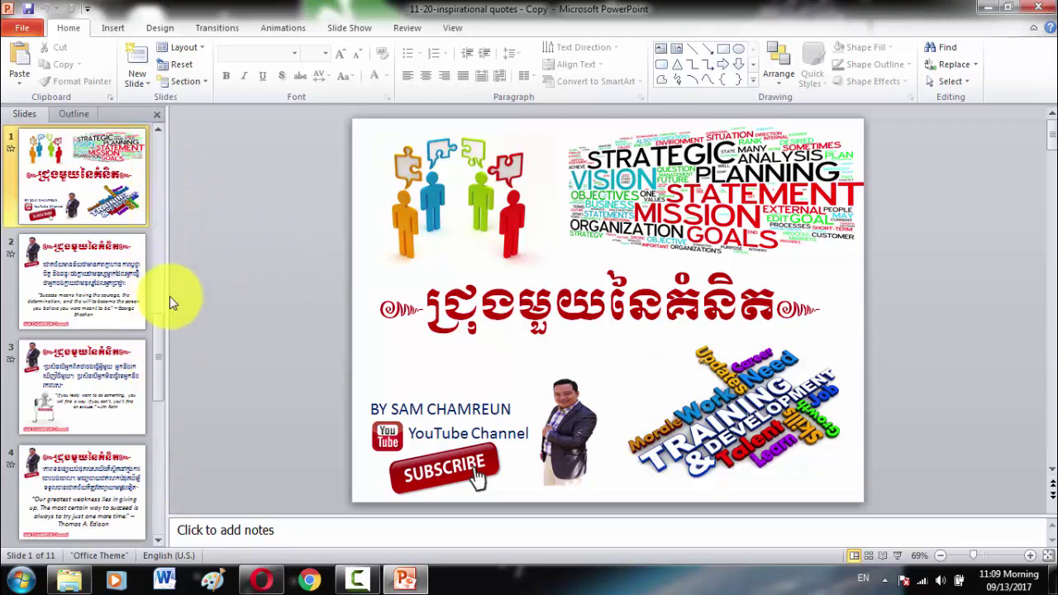
pyautogui.click(156, 136)
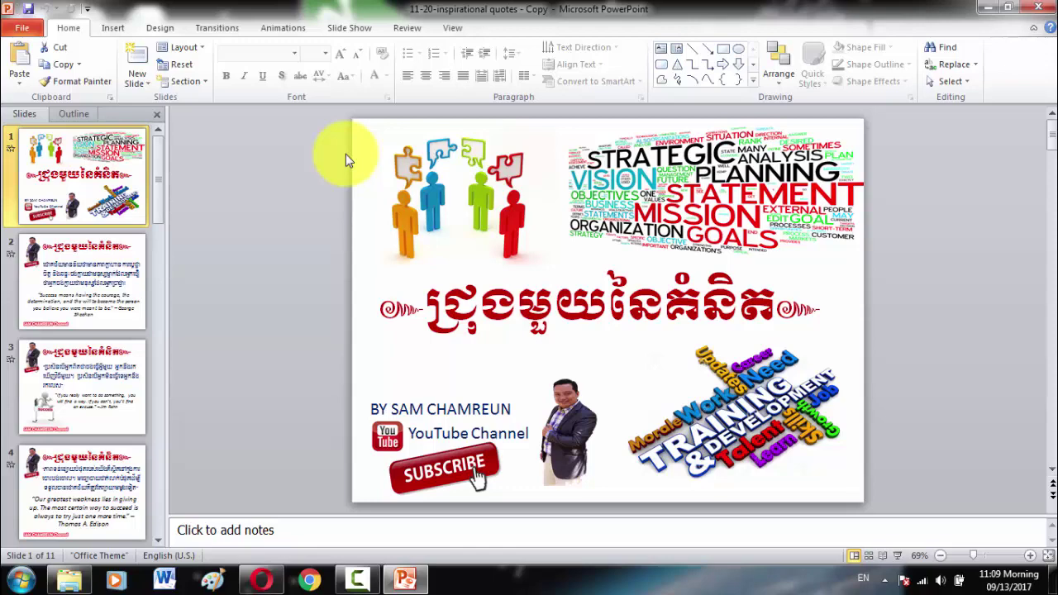
pyautogui.click(19, 577)
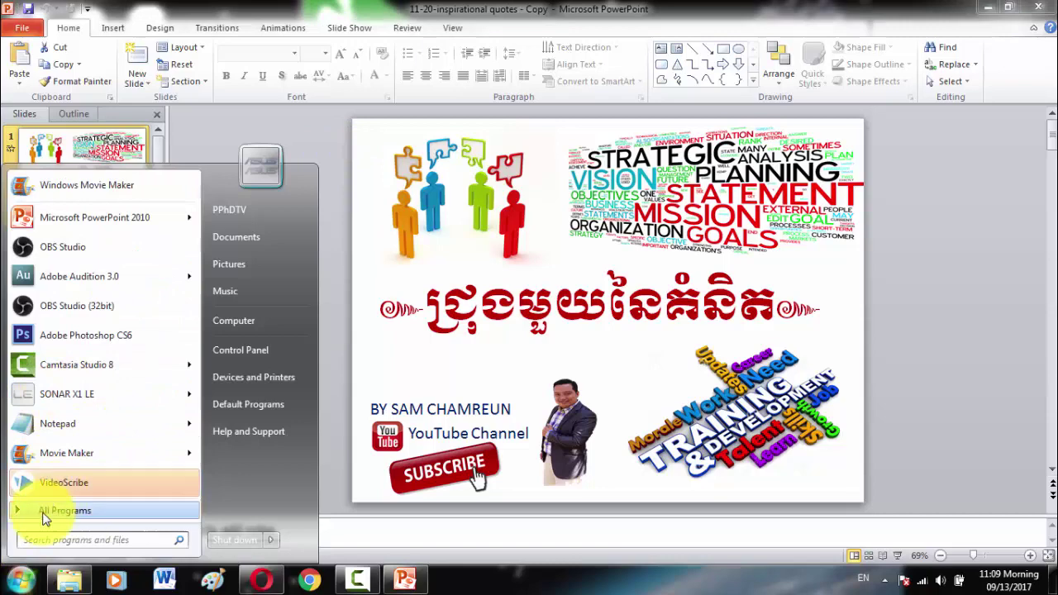
pyautogui.click(42, 509)
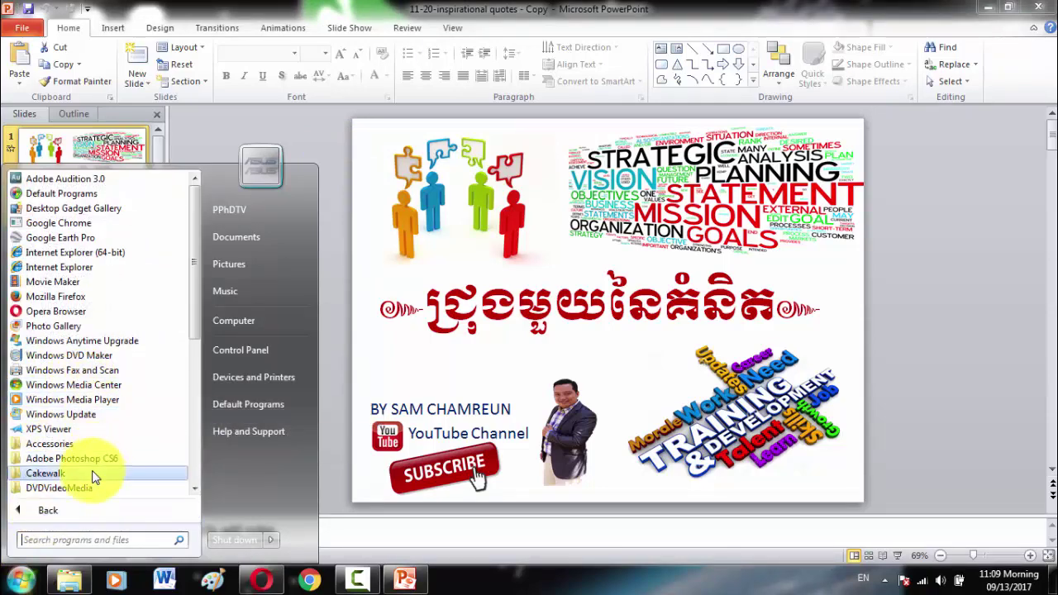
pyautogui.scroll(-1, 91, 477)
pyautogui.scroll(1, 89, 475)
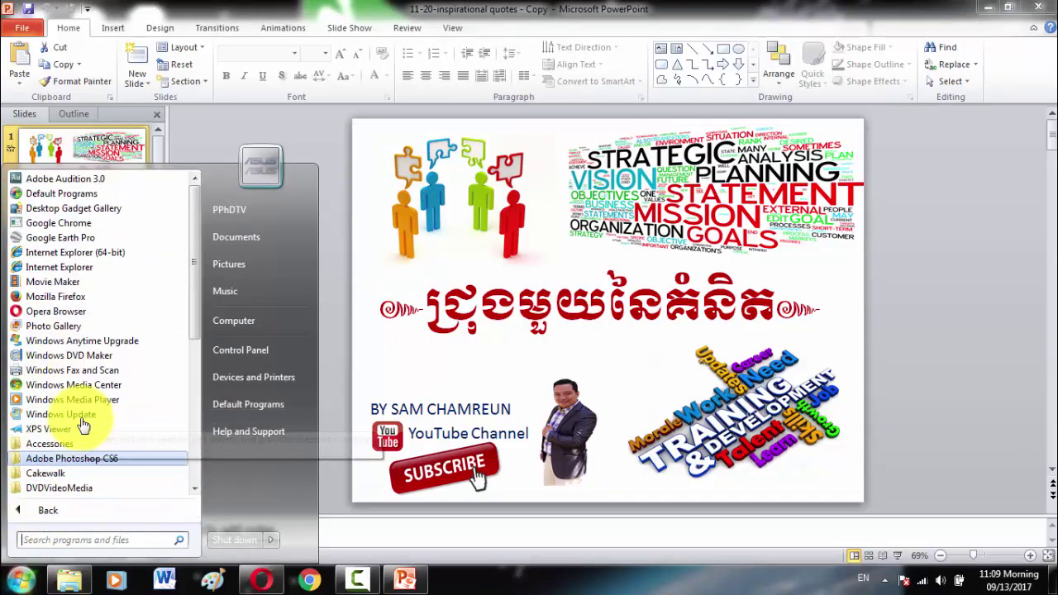
pyautogui.scroll(-2, 83, 424)
pyautogui.scroll(-1, 83, 424)
pyautogui.scroll(-1, 78, 430)
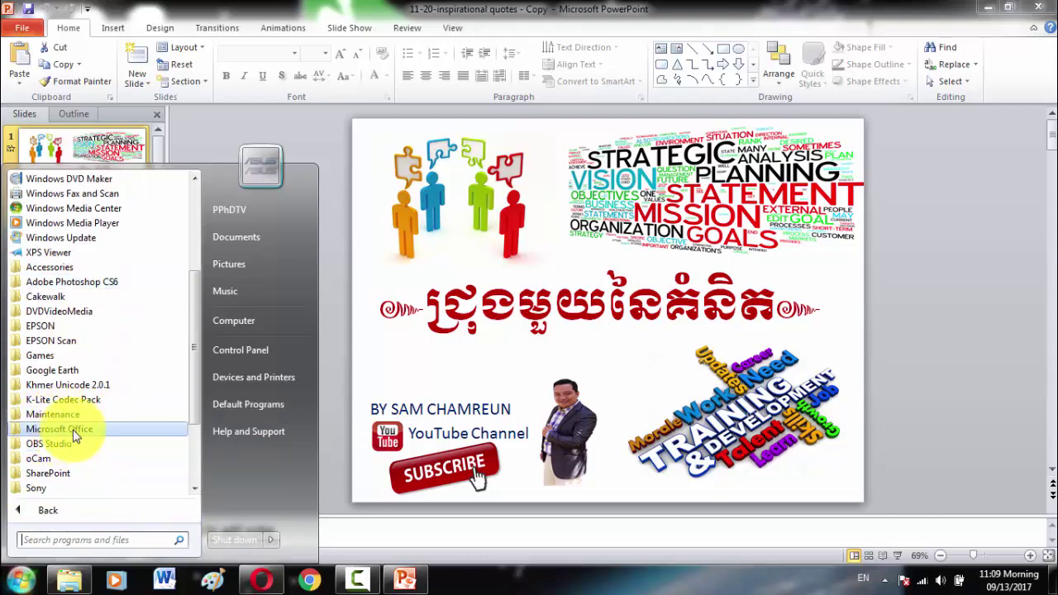
pyautogui.click(73, 430)
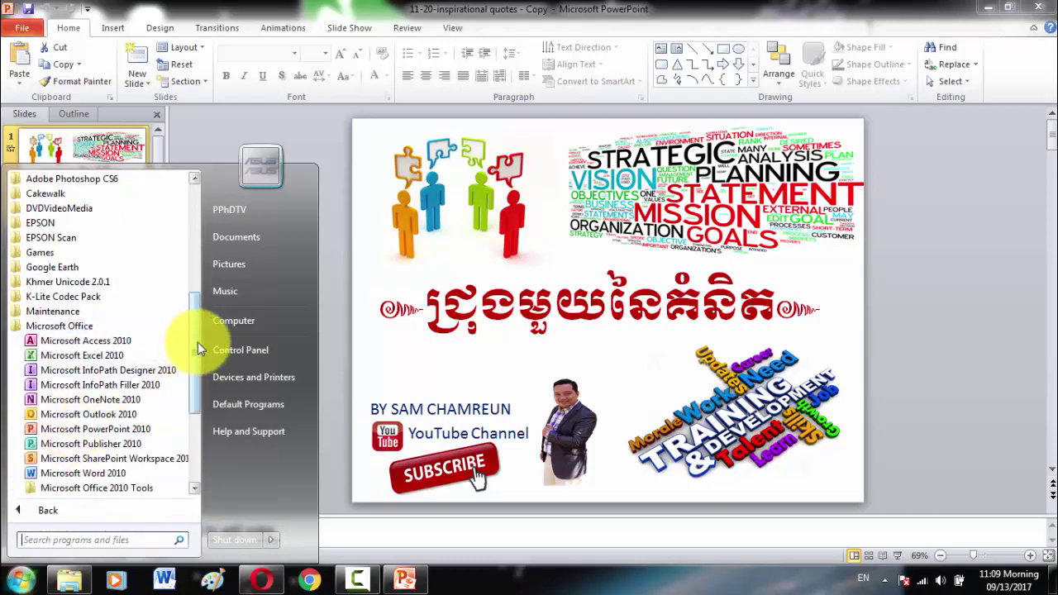
pyautogui.moveTo(197, 343); pyautogui.dragTo(197, 366)
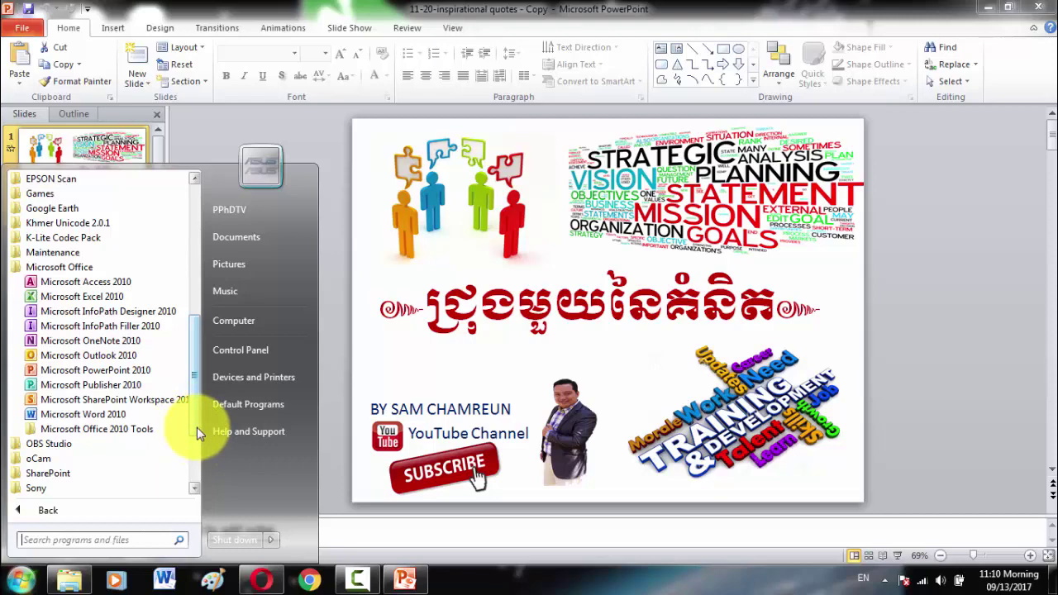
pyautogui.moveTo(197, 428)
pyautogui.mouseDown()
pyautogui.moveTo(196, 472)
pyautogui.moveTo(200, 283)
pyautogui.mouseUp()
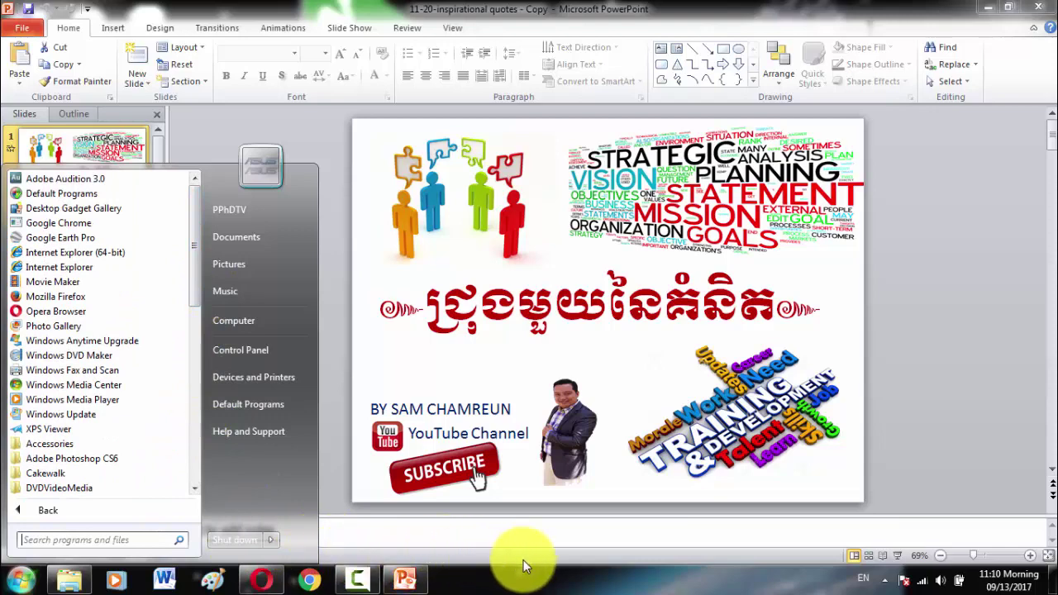
pyautogui.moveTo(195, 272); pyautogui.dragTo(193, 386)
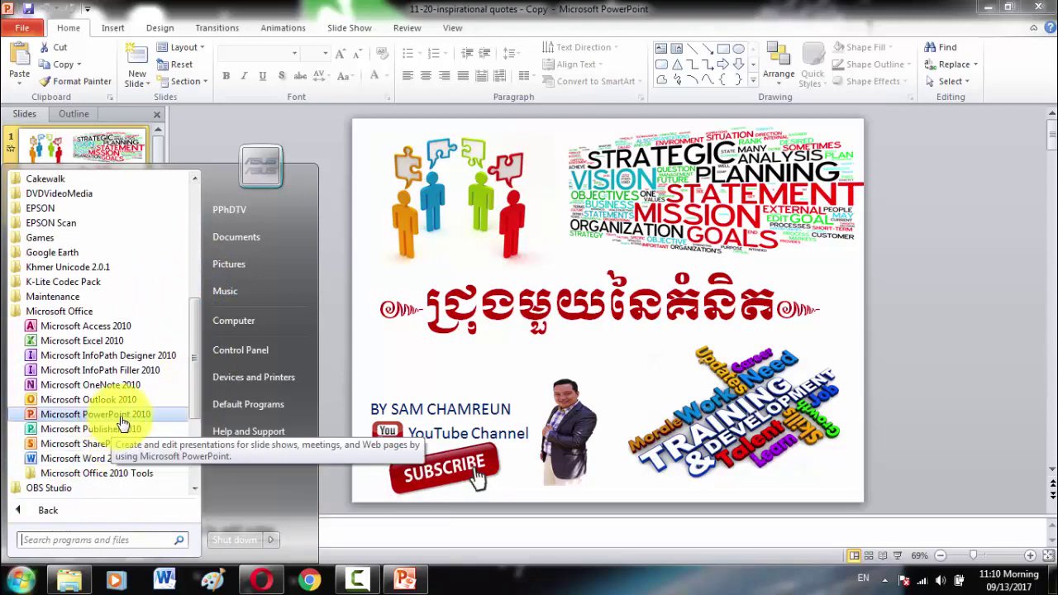
pyautogui.scroll(-4, 192, 422)
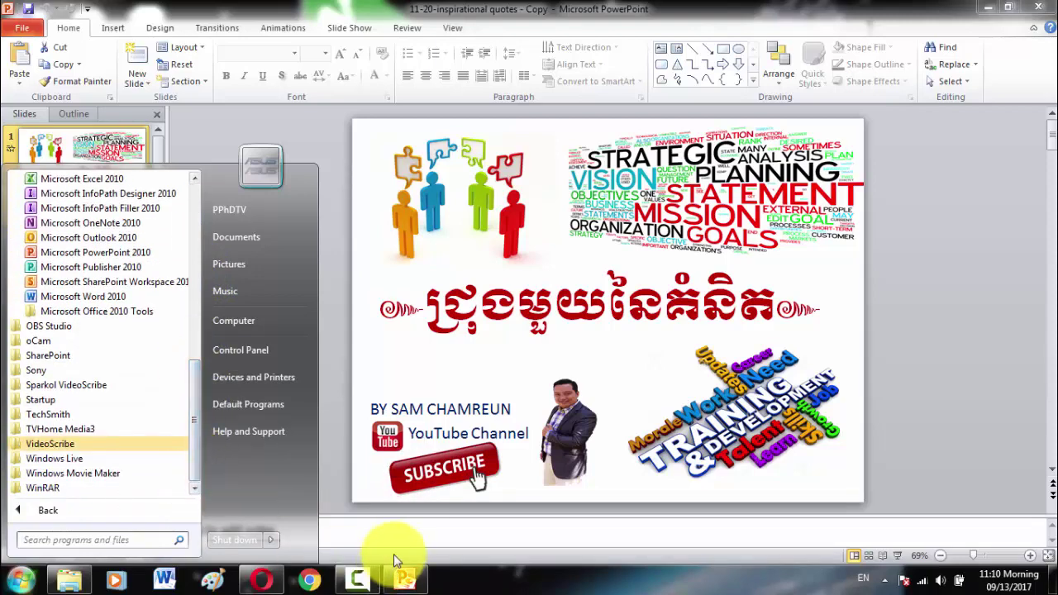
pyautogui.click(325, 217)
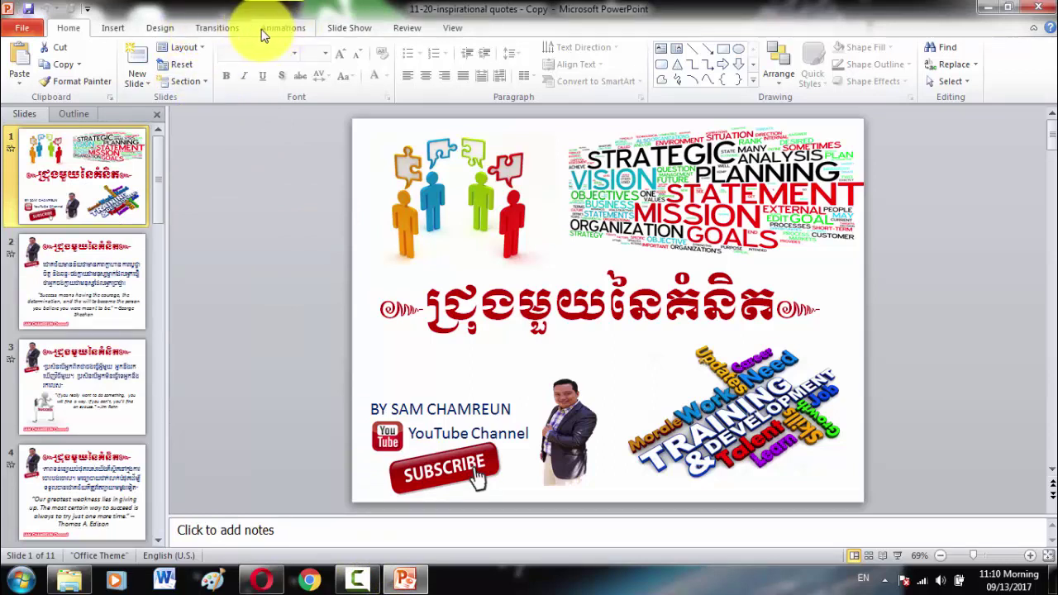
# Preview the title slide's current transition in the slide show, then return to editing
pyautogui.click(207, 31)
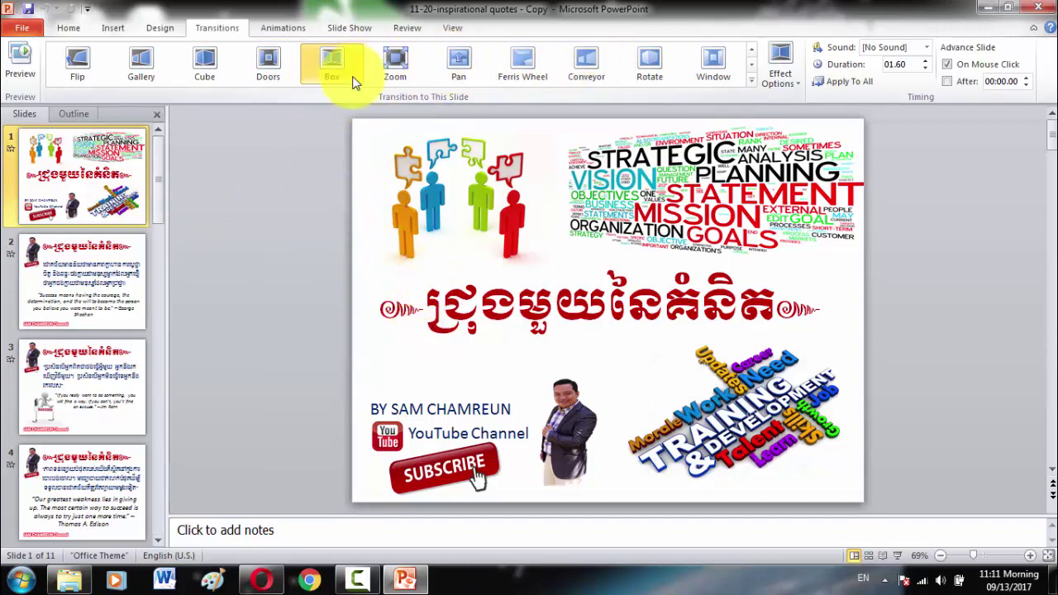
pyautogui.click(902, 562)
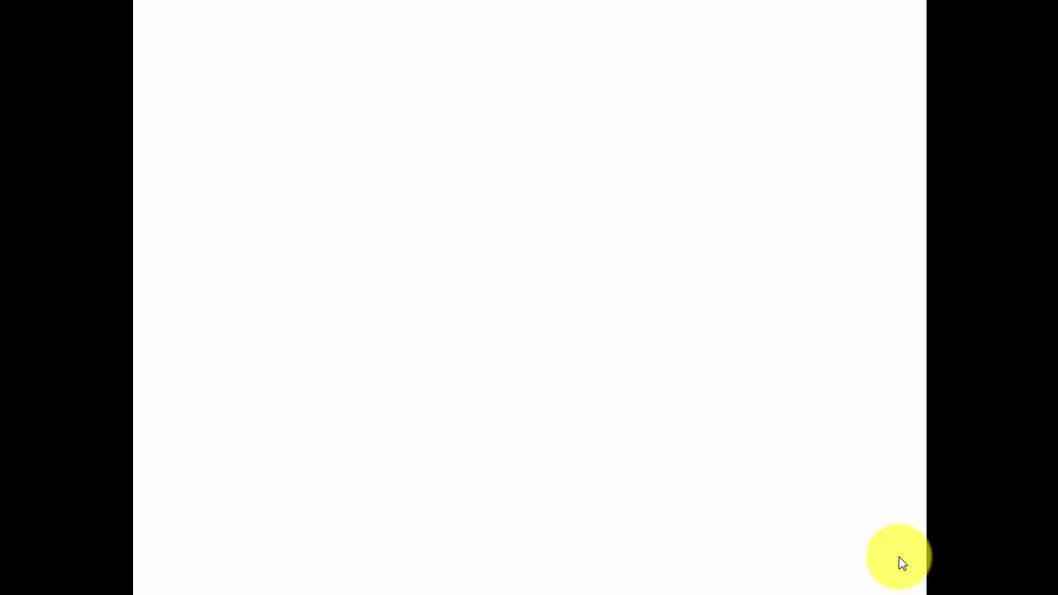
pyautogui.press('Escape')
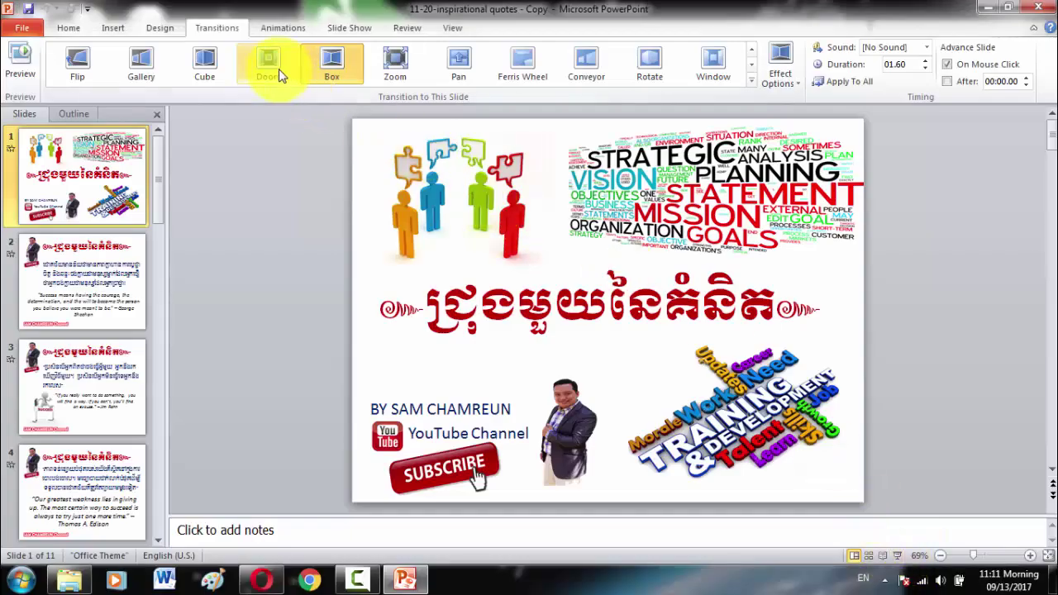
# Try the Doors, Zoom, Pan, Ferris Wheel, Conveyor and Rotate transitions on the title slide
pyautogui.click(279, 76)
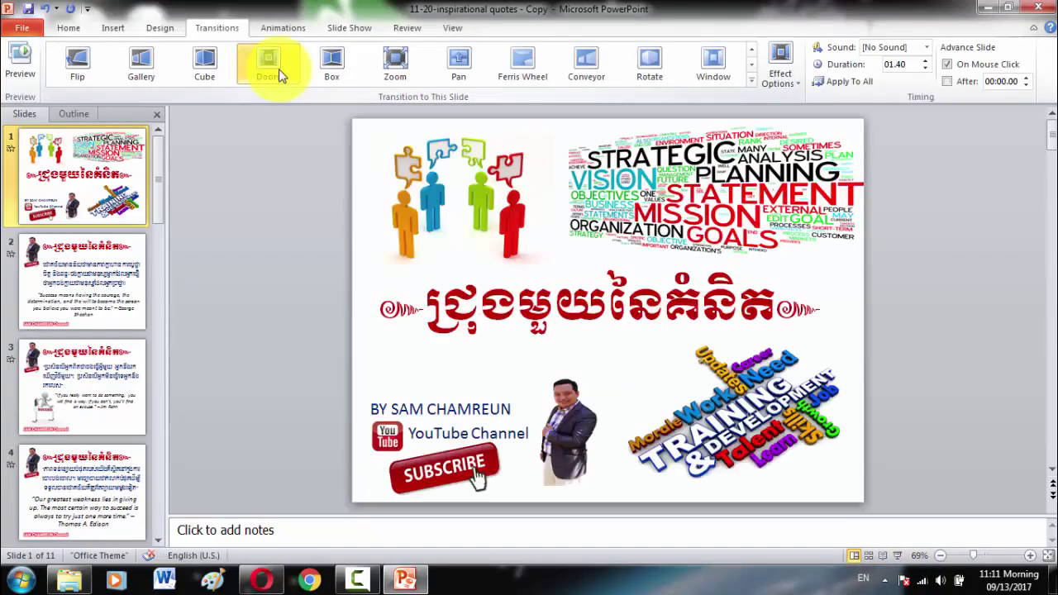
pyautogui.click(400, 66)
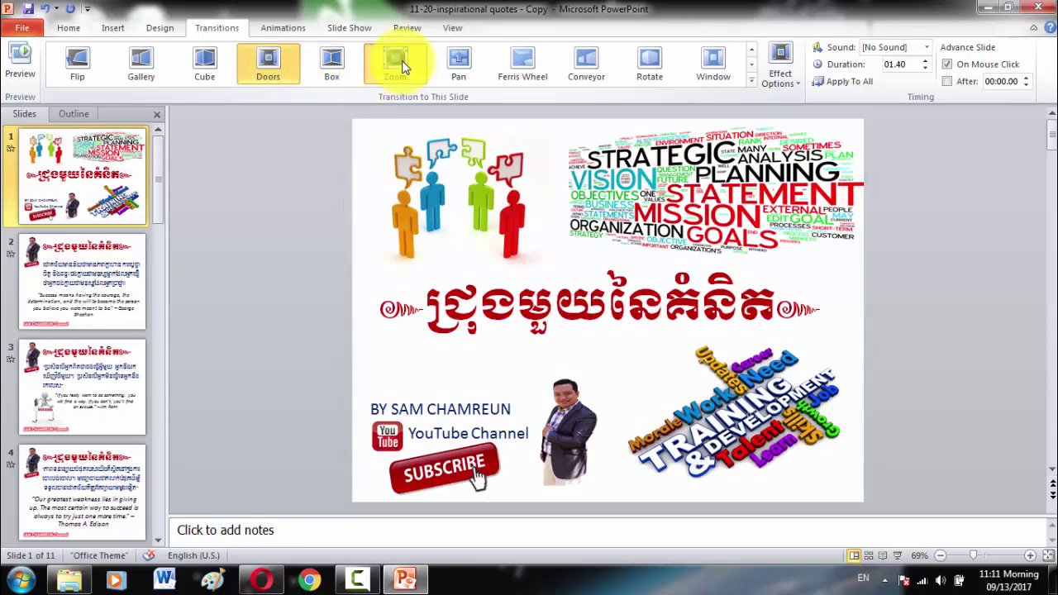
pyautogui.click(457, 68)
pyautogui.click(459, 71)
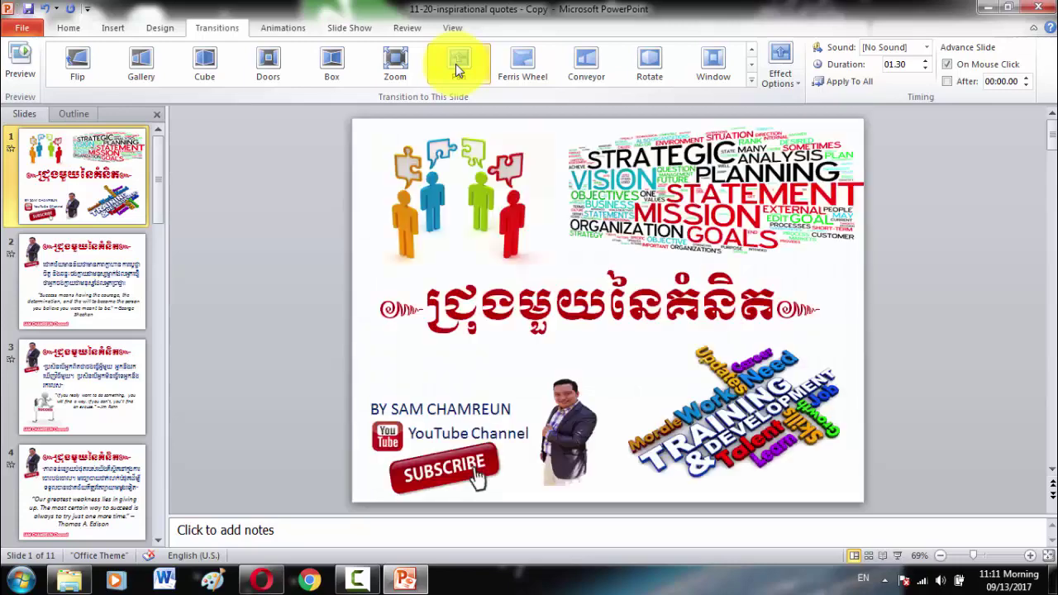
pyautogui.click(533, 68)
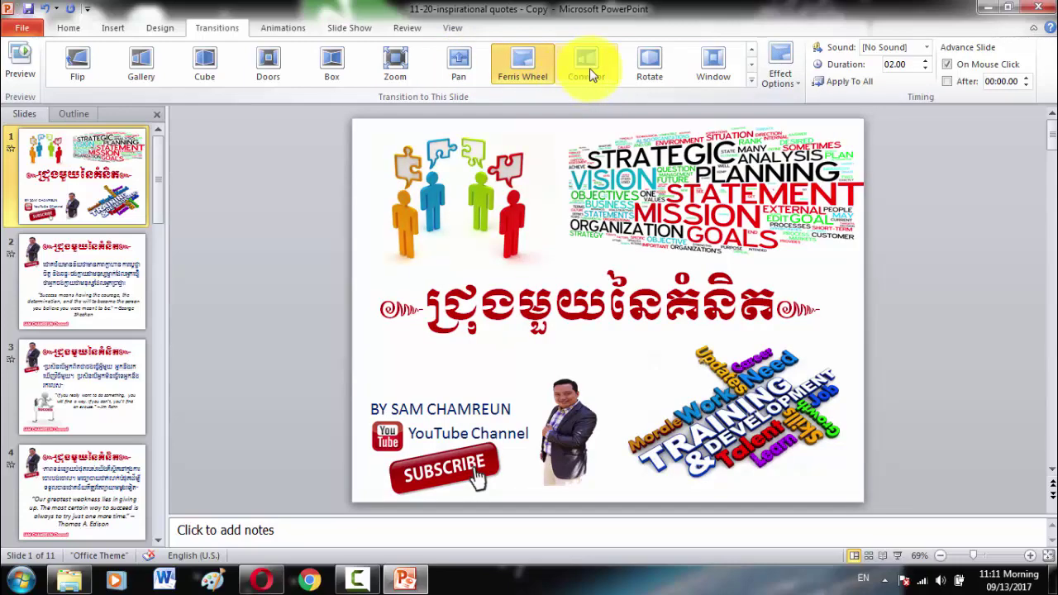
pyautogui.click(595, 63)
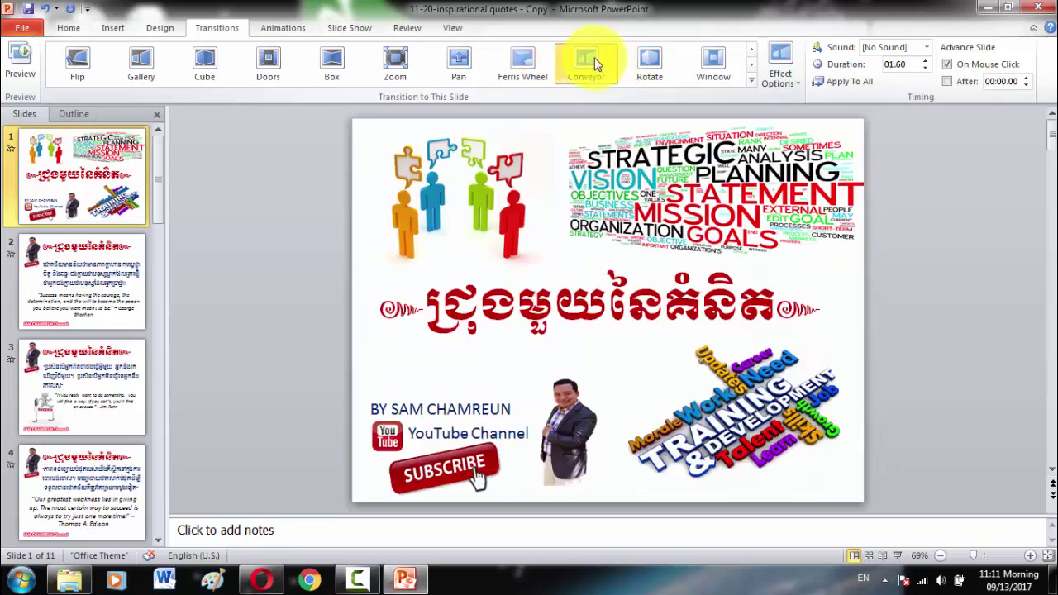
pyautogui.click(650, 63)
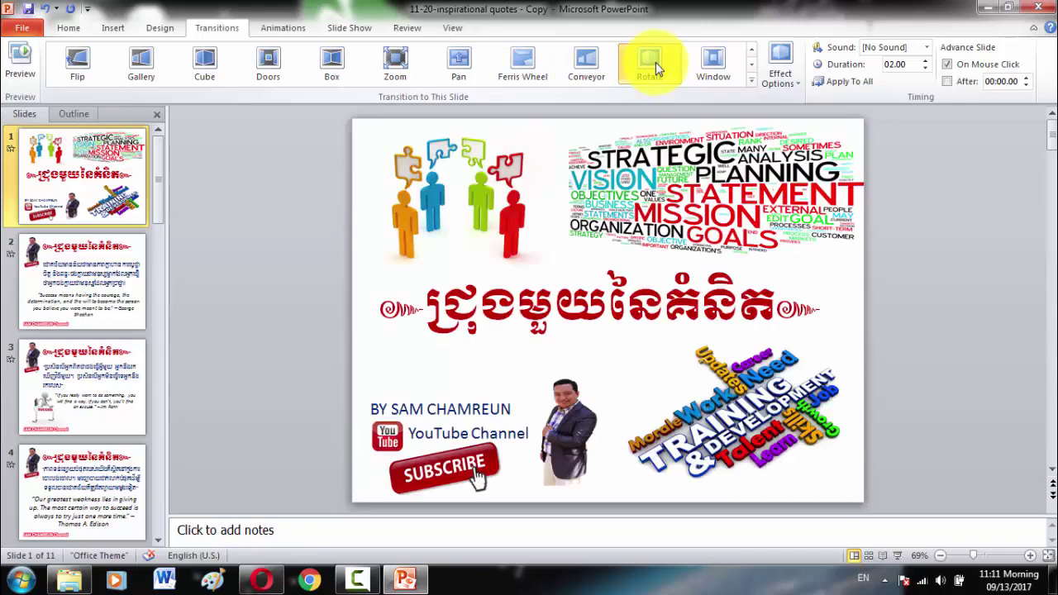
# Set the title slide back to the Box transition from the full gallery
pyautogui.click(752, 83)
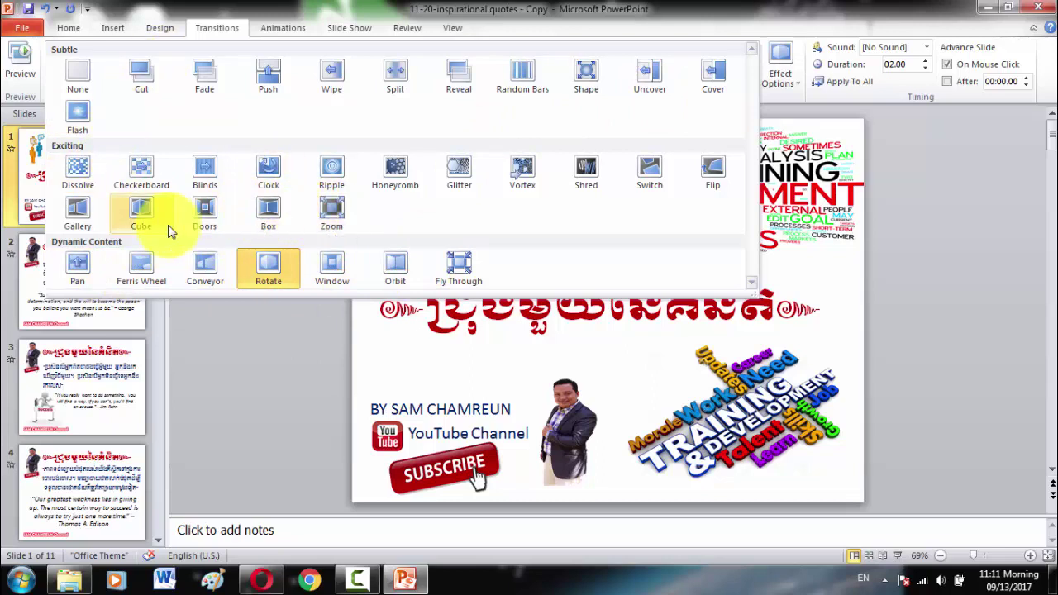
pyautogui.click(261, 215)
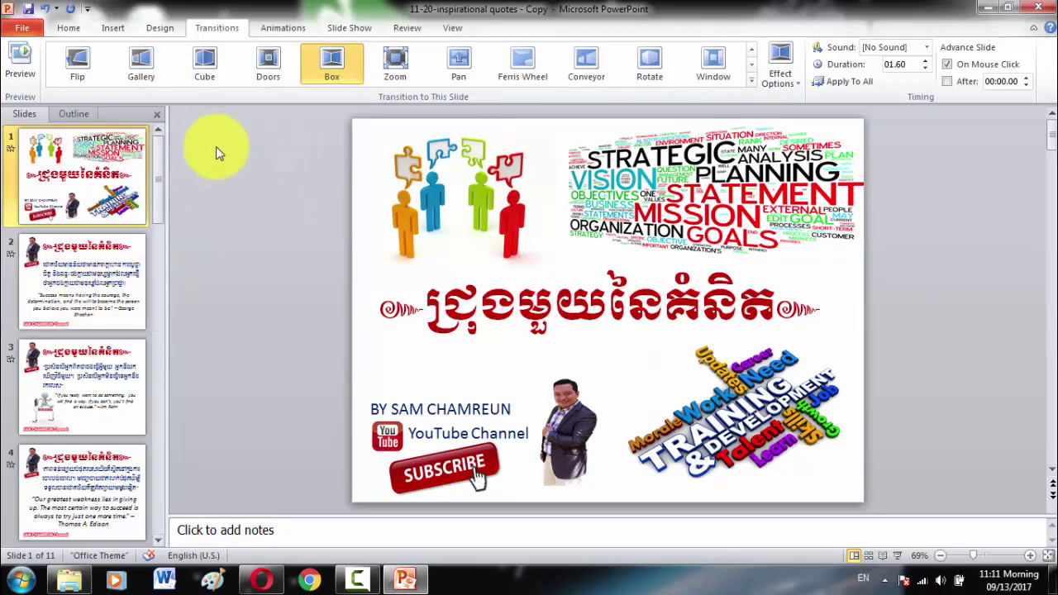
pyautogui.click(275, 33)
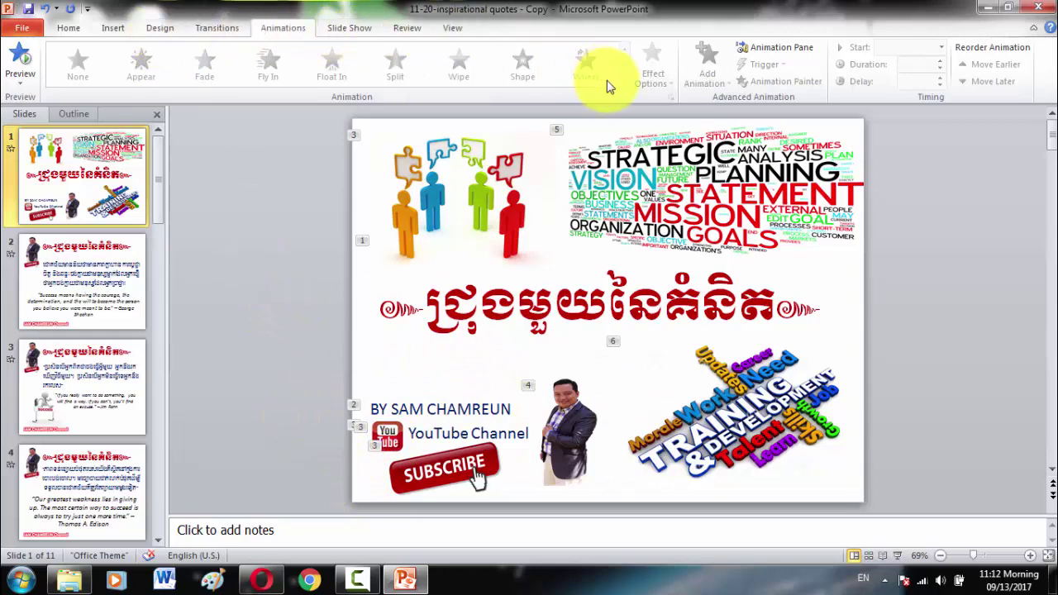
# Inspect the animations of slide 1's word-cloud and people pictures, including the word cloud's Zoom
pyautogui.click(599, 222)
pyautogui.click(893, 269)
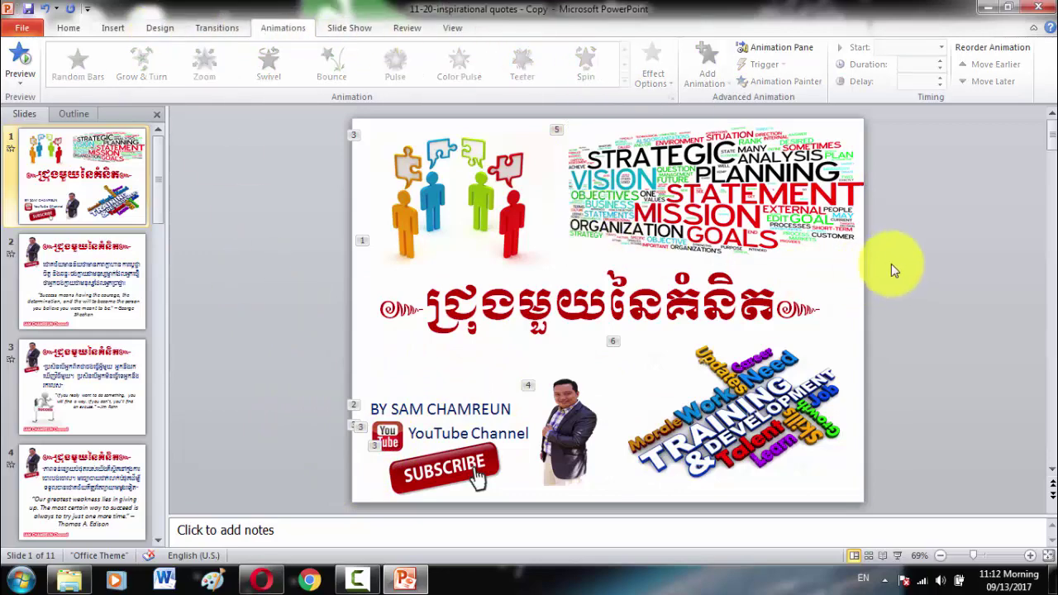
pyautogui.click(647, 206)
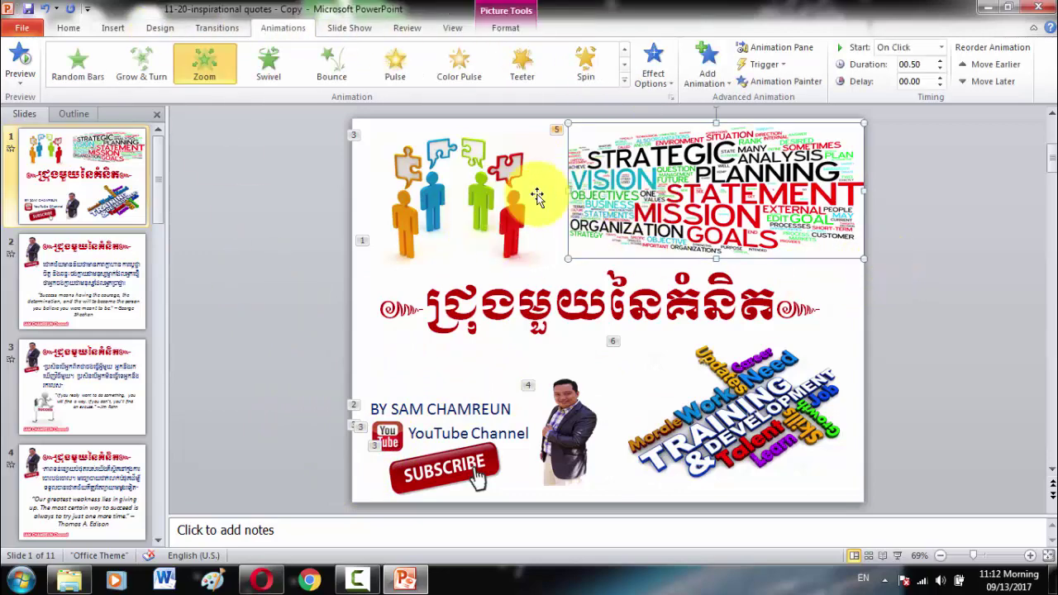
pyautogui.click(508, 195)
pyautogui.click(622, 192)
pyautogui.click(434, 202)
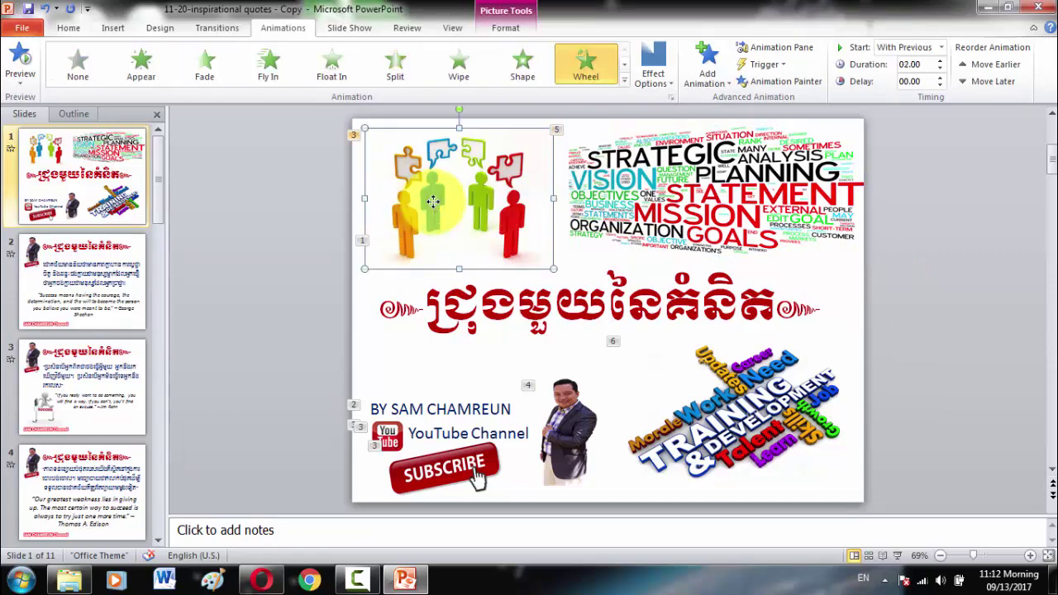
pyautogui.click(309, 290)
pyautogui.click(95, 236)
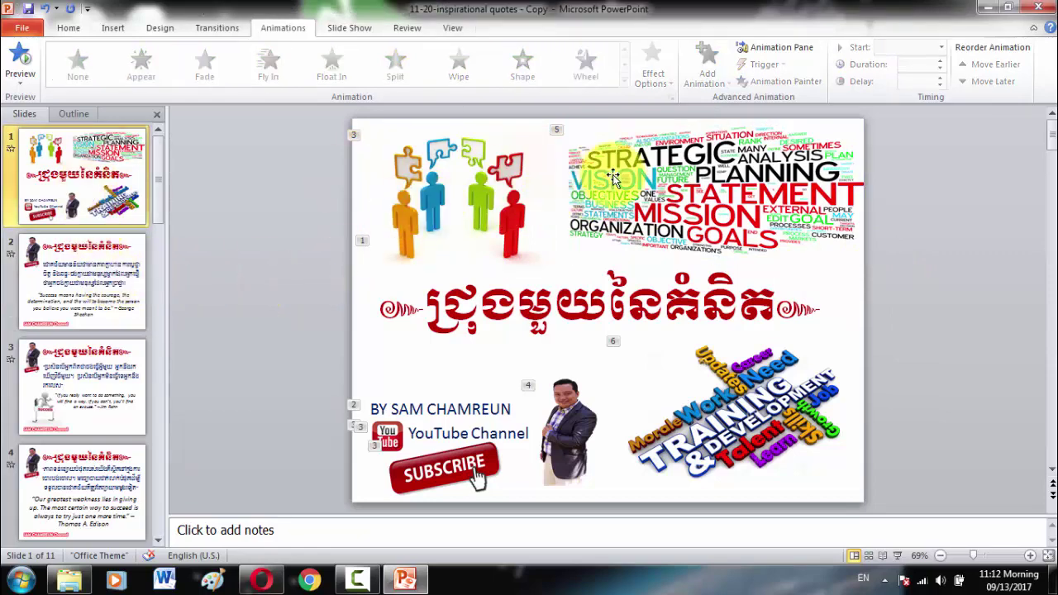
pyautogui.click(617, 175)
pyautogui.click(476, 175)
pyautogui.click(678, 180)
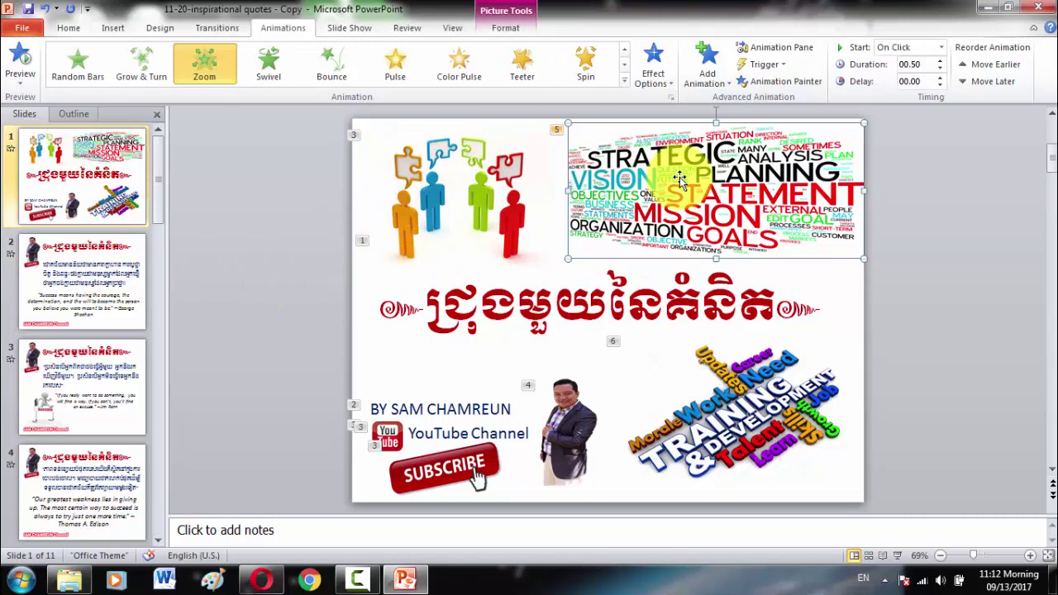
pyautogui.click(949, 295)
pyautogui.click(748, 239)
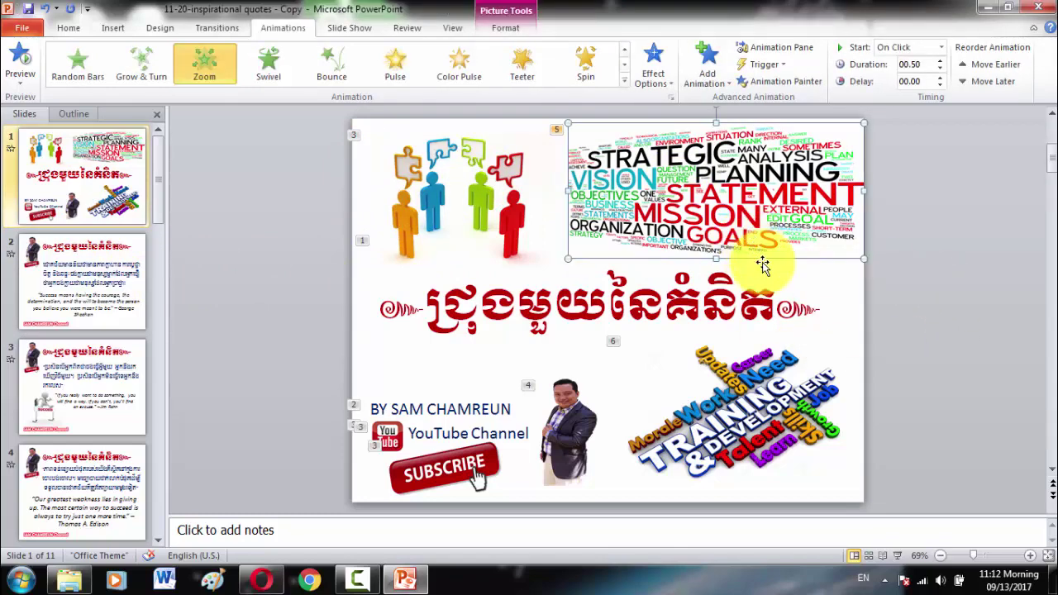
pyautogui.click(902, 314)
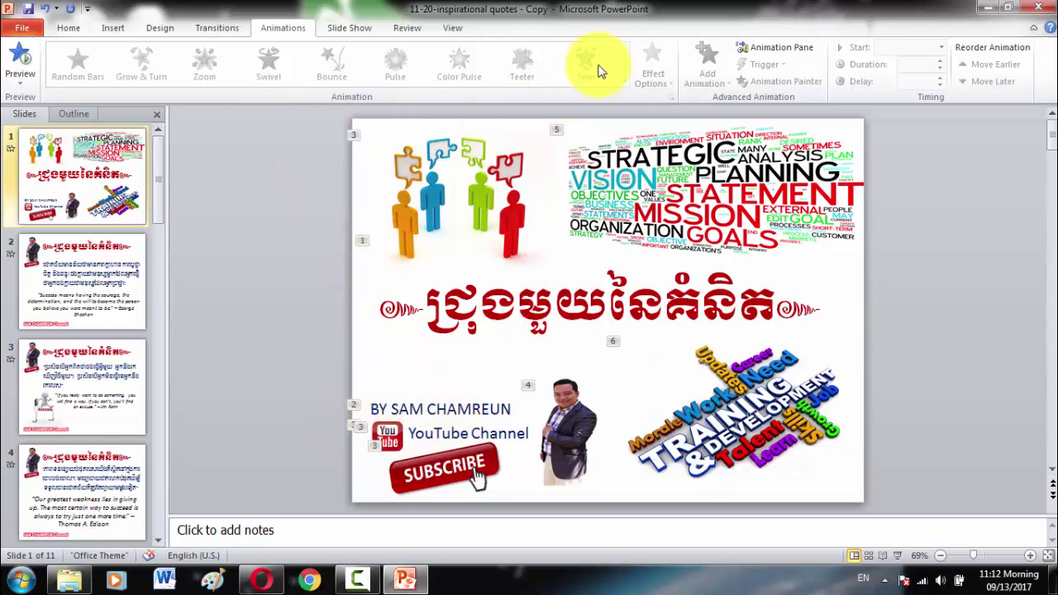
# Recheck the word cloud's Zoom, people picture's Wheel and title animations, then start the slide show
pyautogui.click(436, 184)
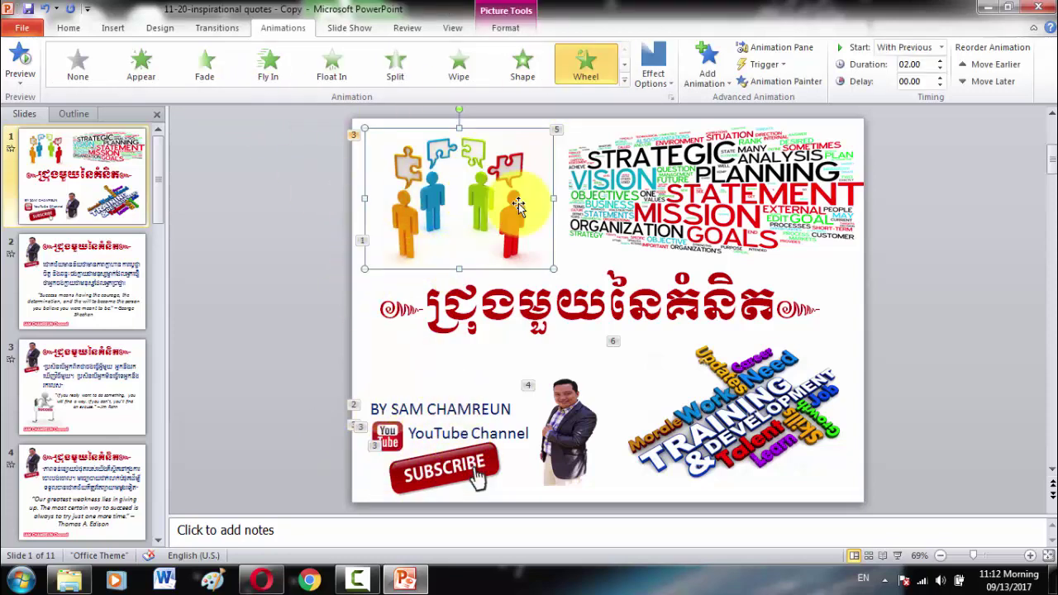
pyautogui.click(632, 186)
pyautogui.click(581, 302)
pyautogui.click(413, 201)
pyautogui.click(295, 229)
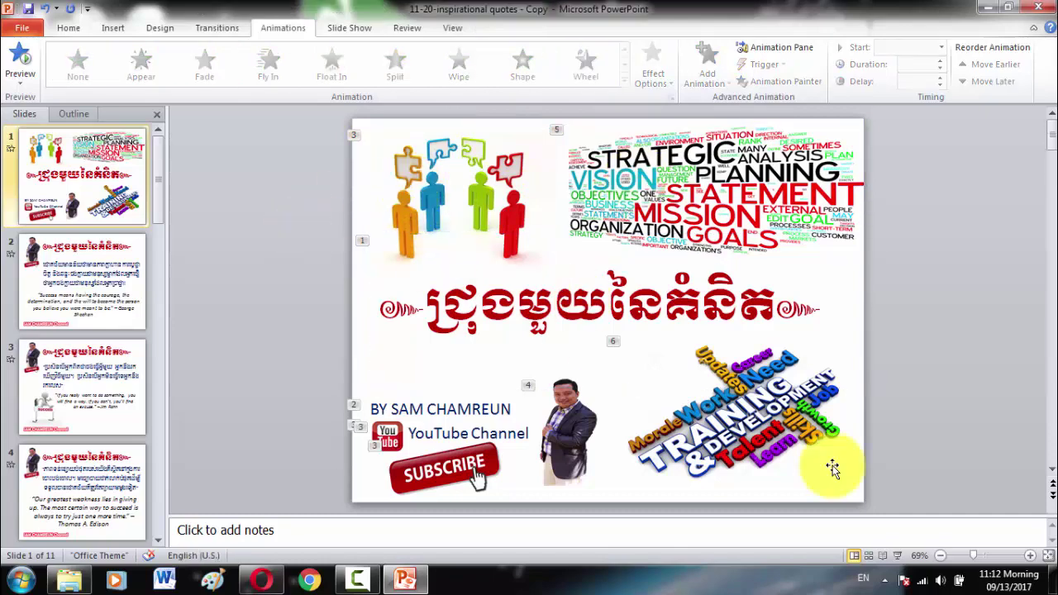
pyautogui.click(895, 555)
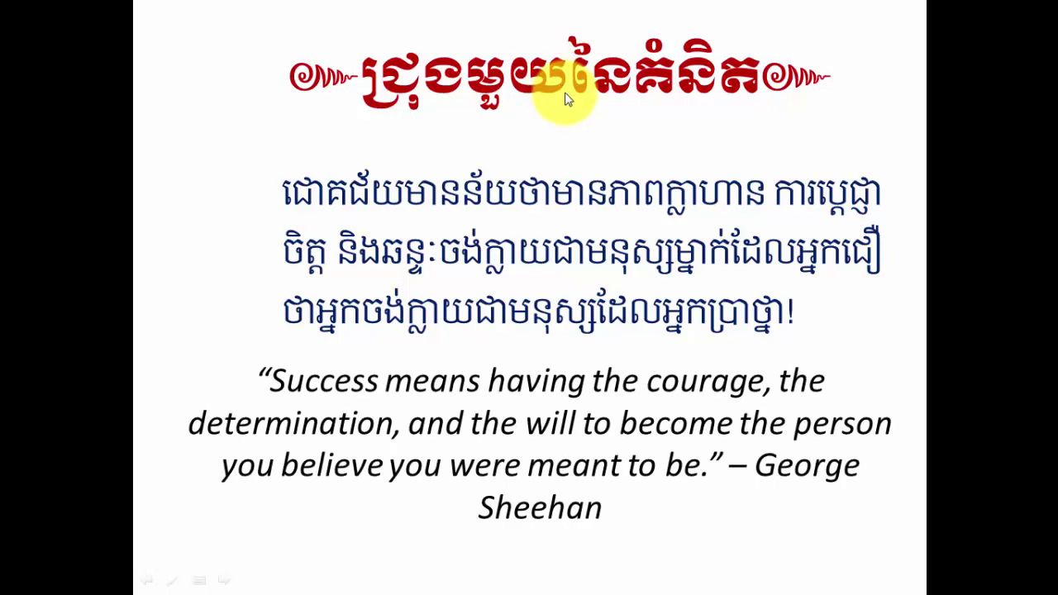
# Exit the slide show after reaching slide 2 and return to Normal view
pyautogui.press('Escape')
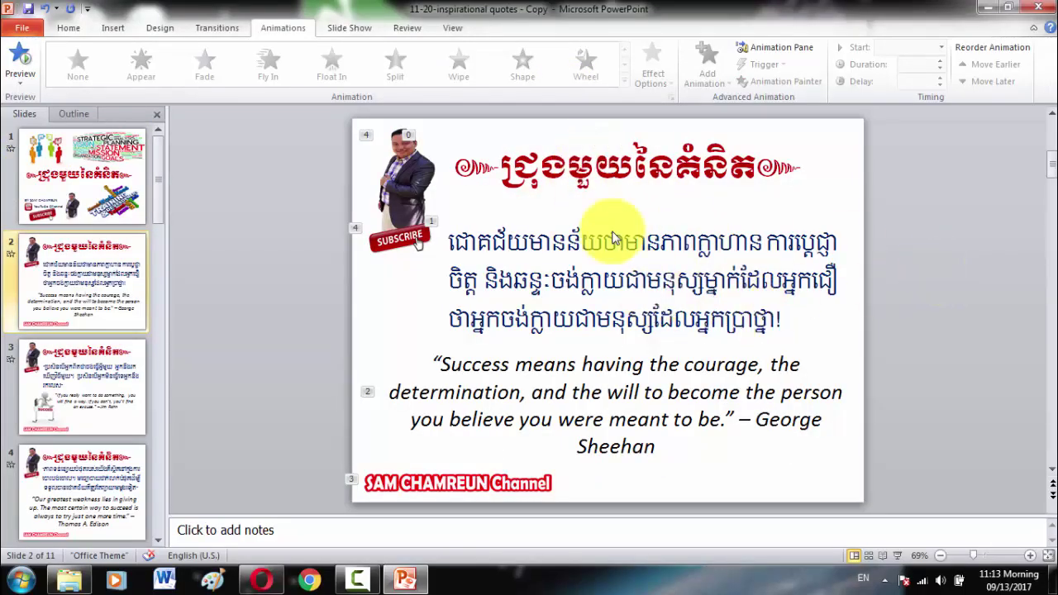
# Check slide 2's photo animation, then preview slide 3's SUCCESS picture Shape animation
pyautogui.click(404, 188)
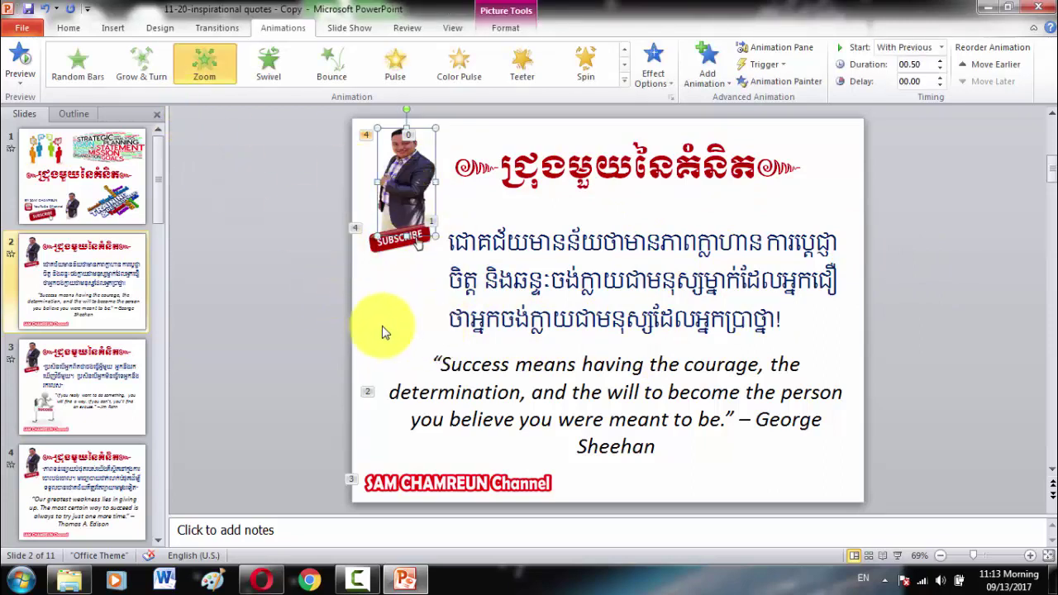
pyautogui.click(76, 397)
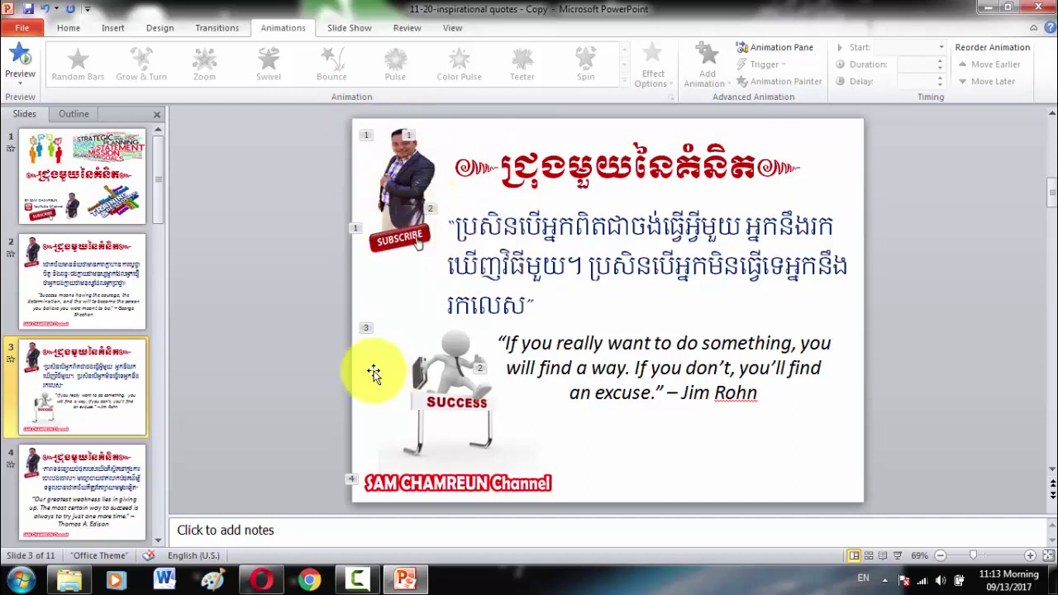
pyautogui.click(445, 371)
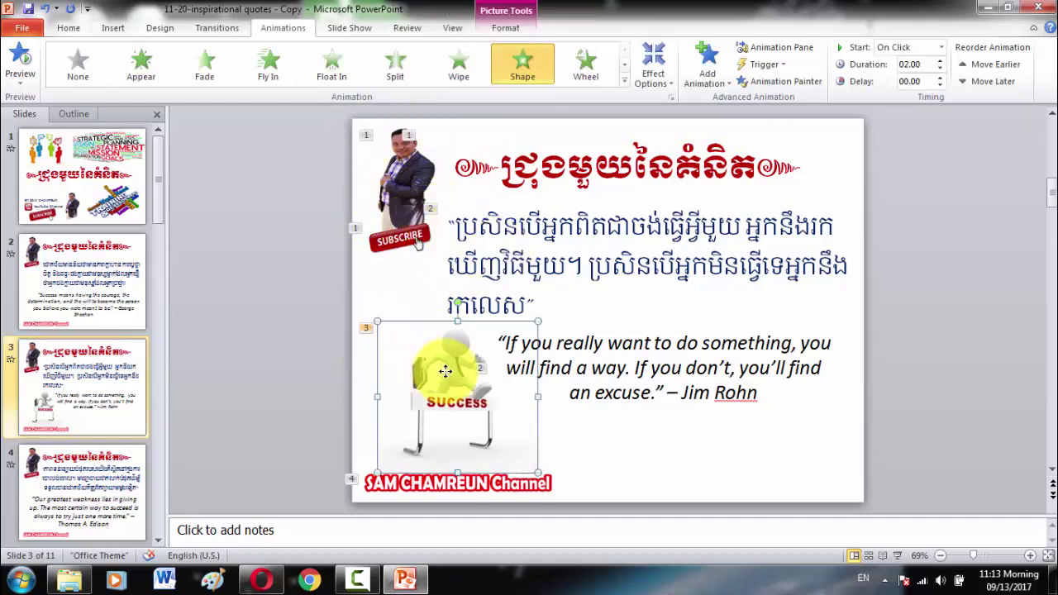
pyautogui.click(522, 73)
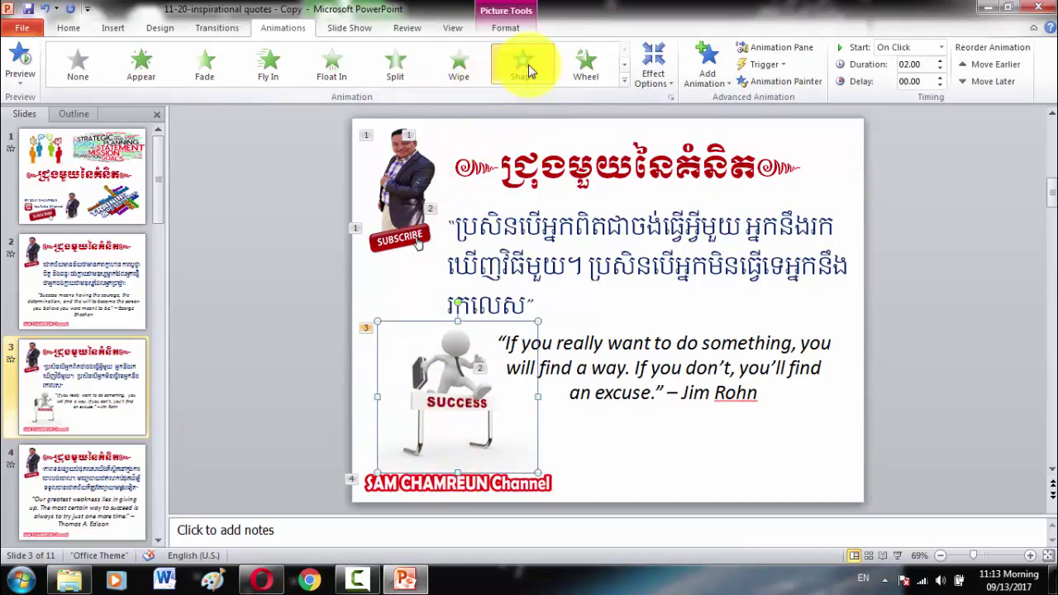
# Check the Wheel animation on slide 3's English quote and the channel banner's animation
pyautogui.click(644, 346)
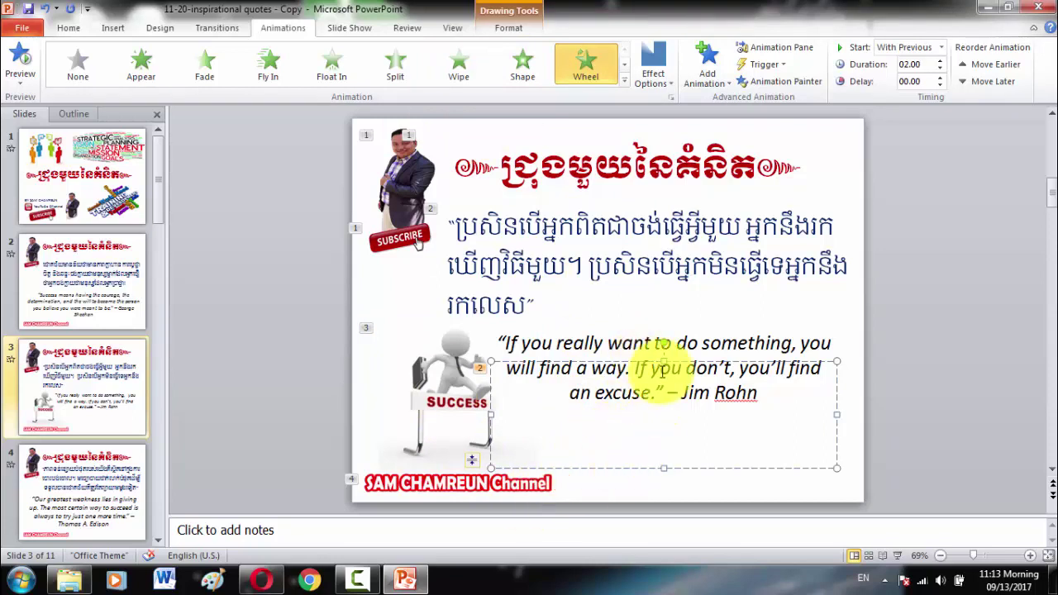
pyautogui.click(407, 491)
pyautogui.click(614, 434)
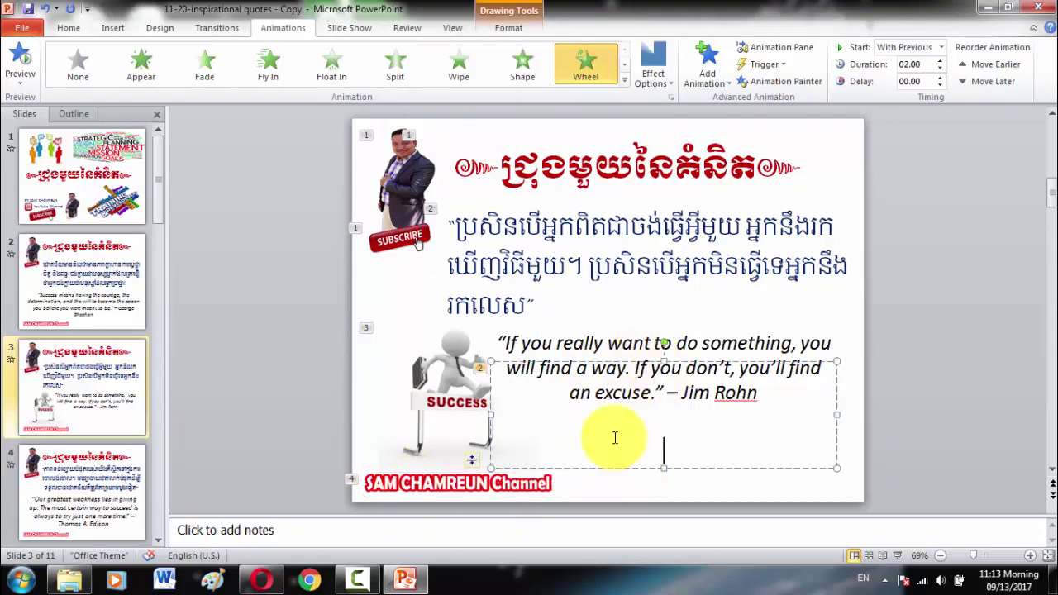
pyautogui.click(964, 218)
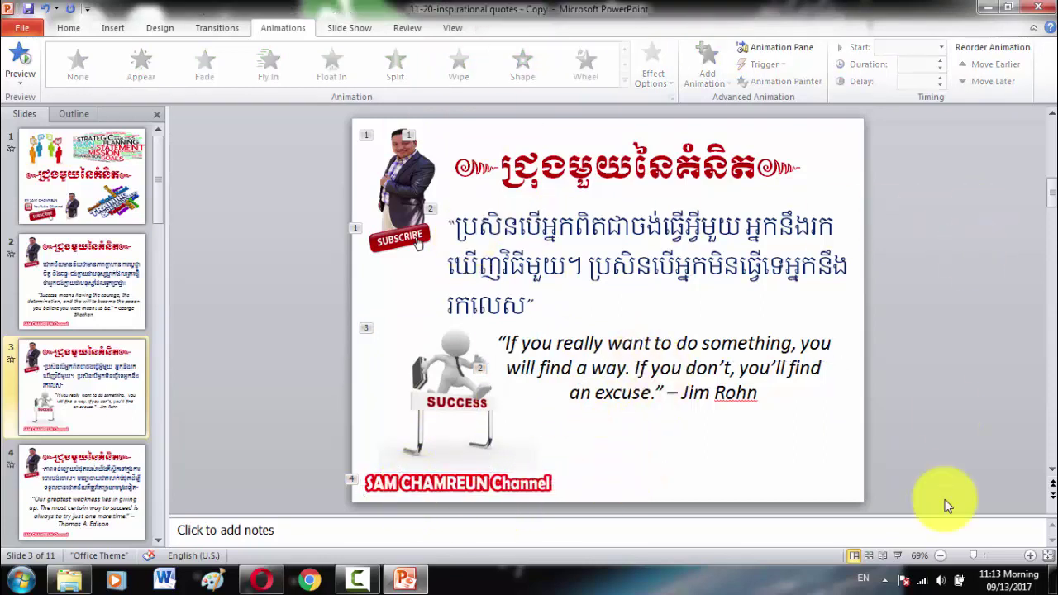
# Play the show from slide 3 into slide 4, then exit and select slide 4's title
pyautogui.click(897, 557)
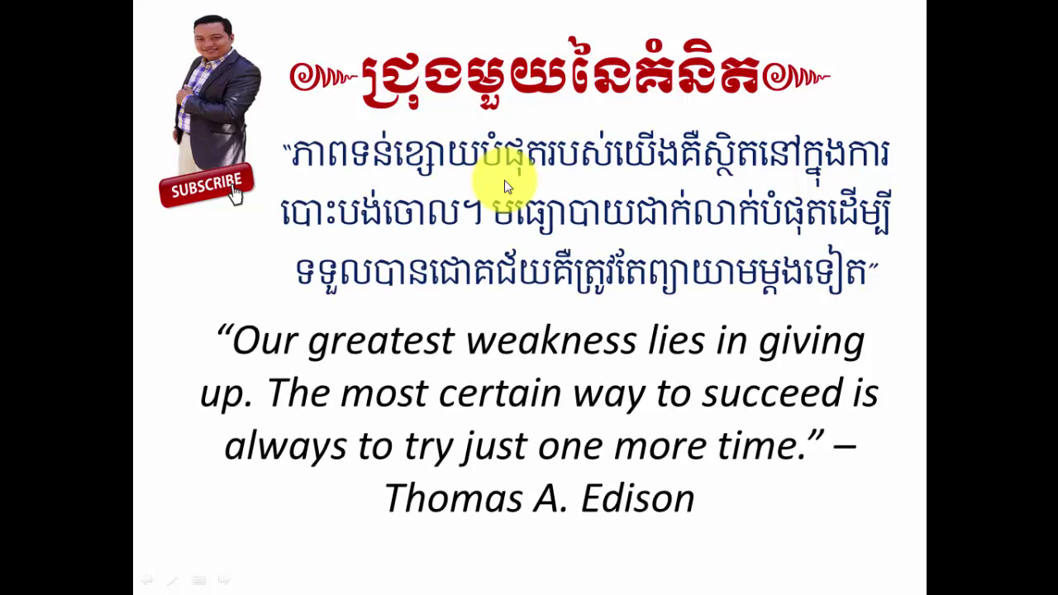
pyautogui.press('Escape')
pyautogui.click(506, 180)
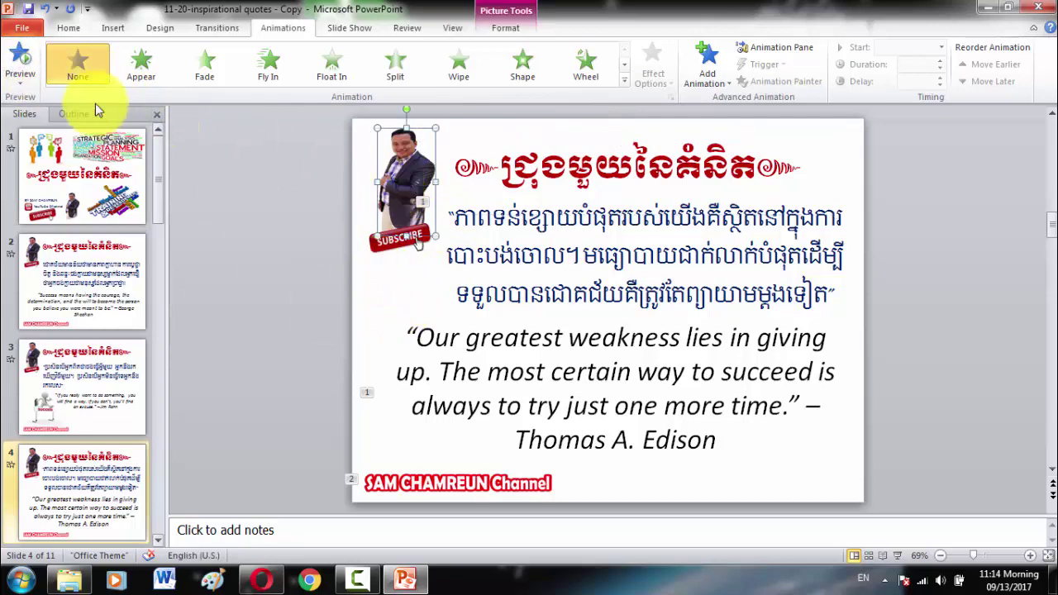
# Set both quote boxes' Wheel animations and the channel banner's Shape animation to None
pyautogui.click(401, 284)
pyautogui.click(389, 238)
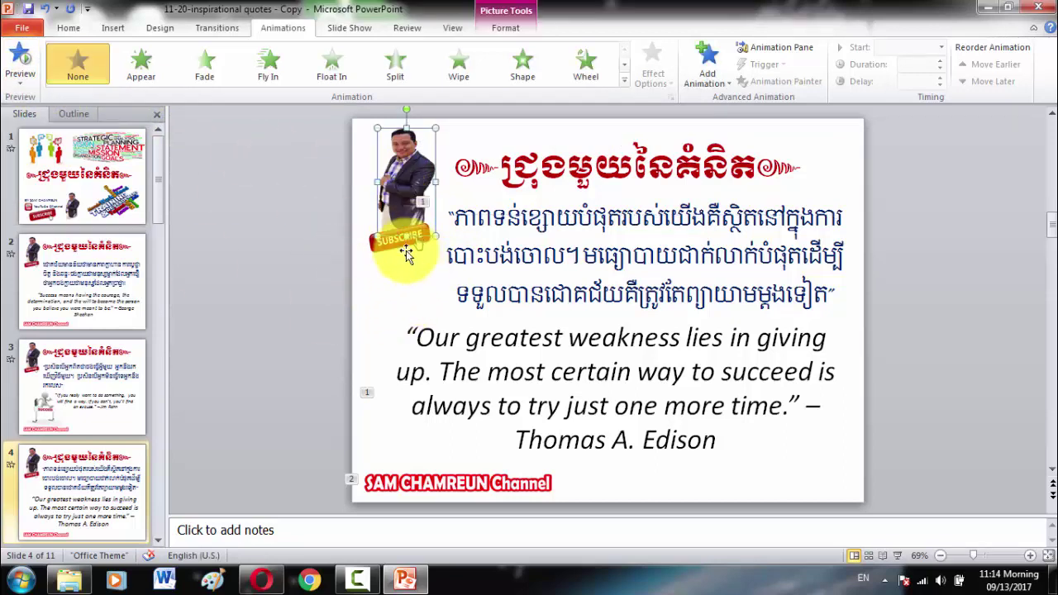
pyautogui.click(410, 165)
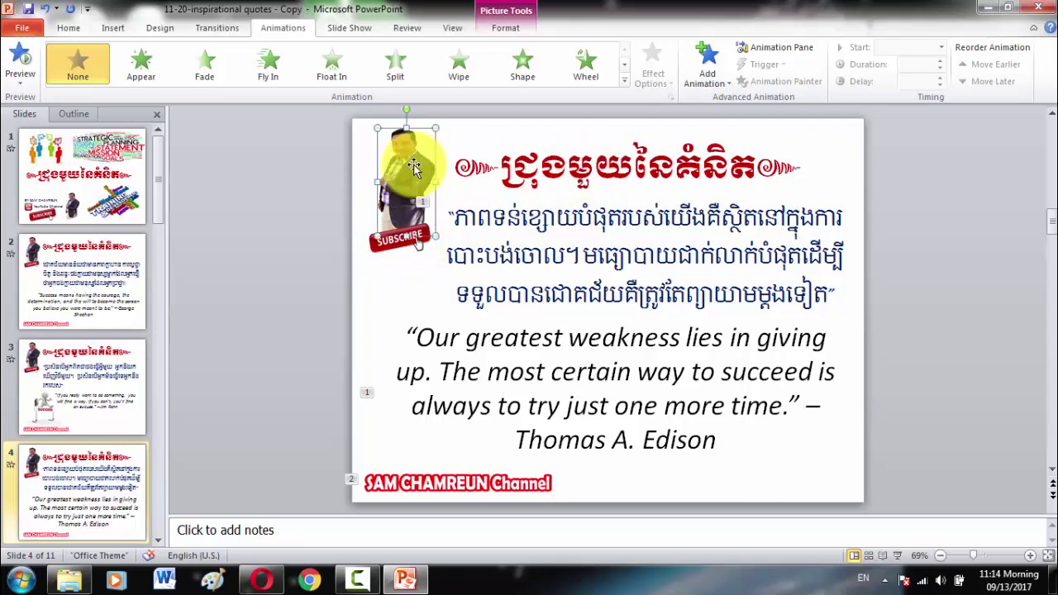
pyautogui.keyDown('shift'); pyautogui.click(387, 252); pyautogui.keyUp('shift')
pyautogui.keyDown('shift'); pyautogui.click(586, 166); pyautogui.keyUp('shift')
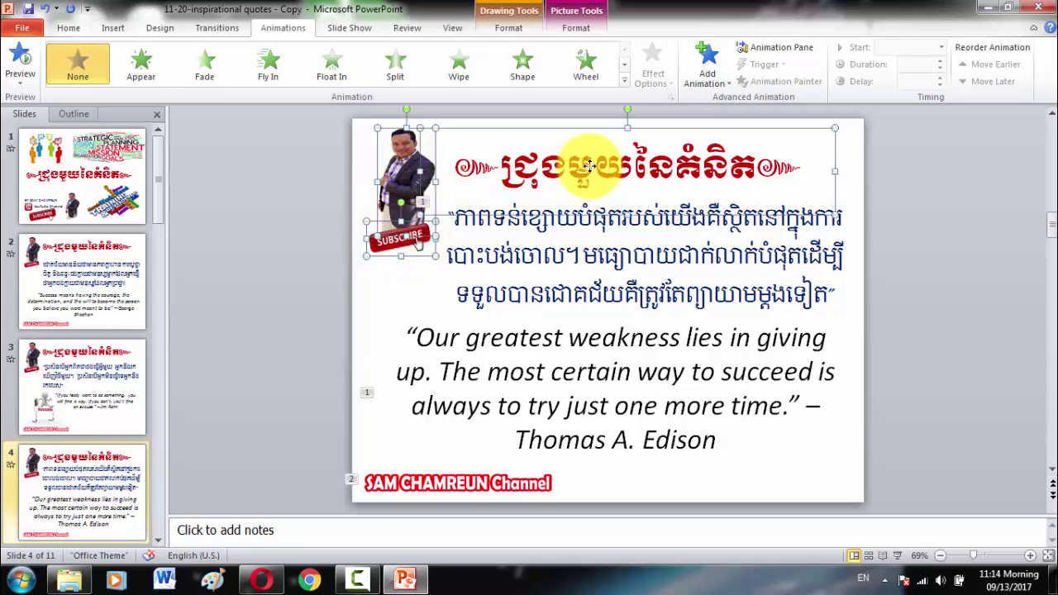
pyautogui.click(626, 293)
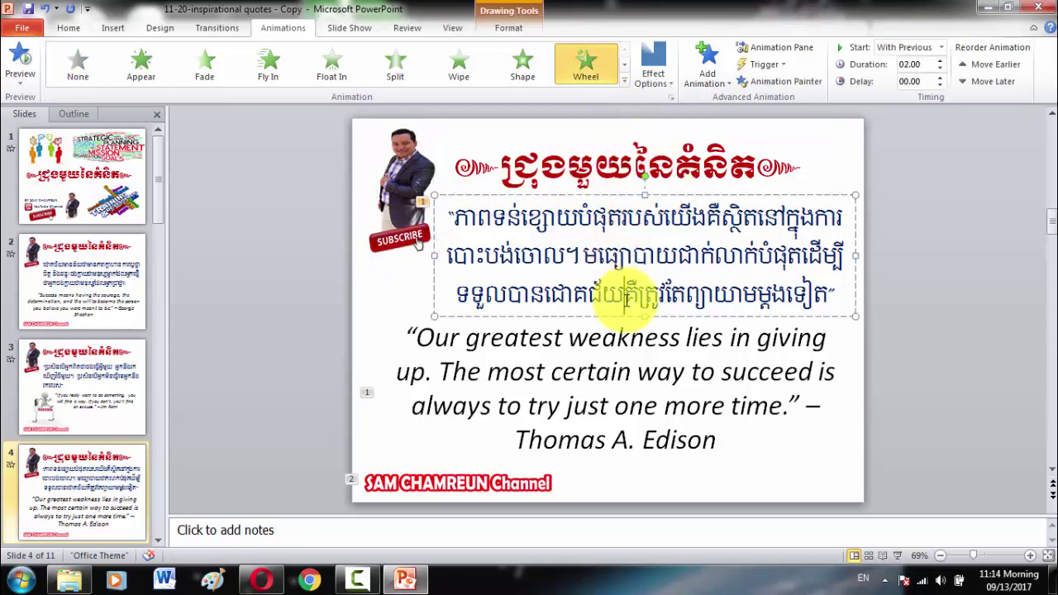
pyautogui.click(81, 62)
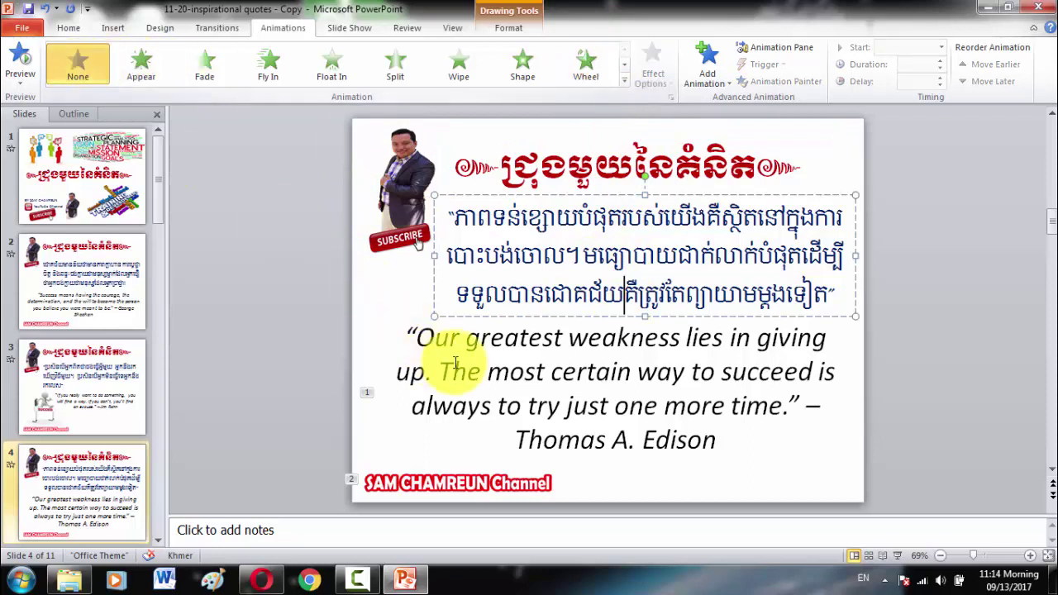
pyautogui.click(462, 423)
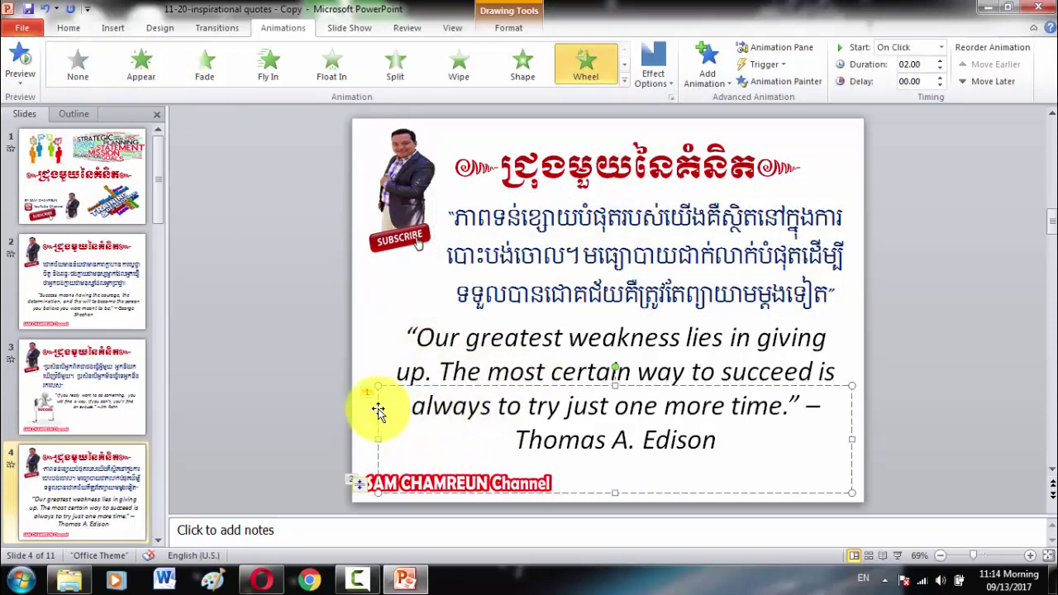
pyautogui.click(80, 61)
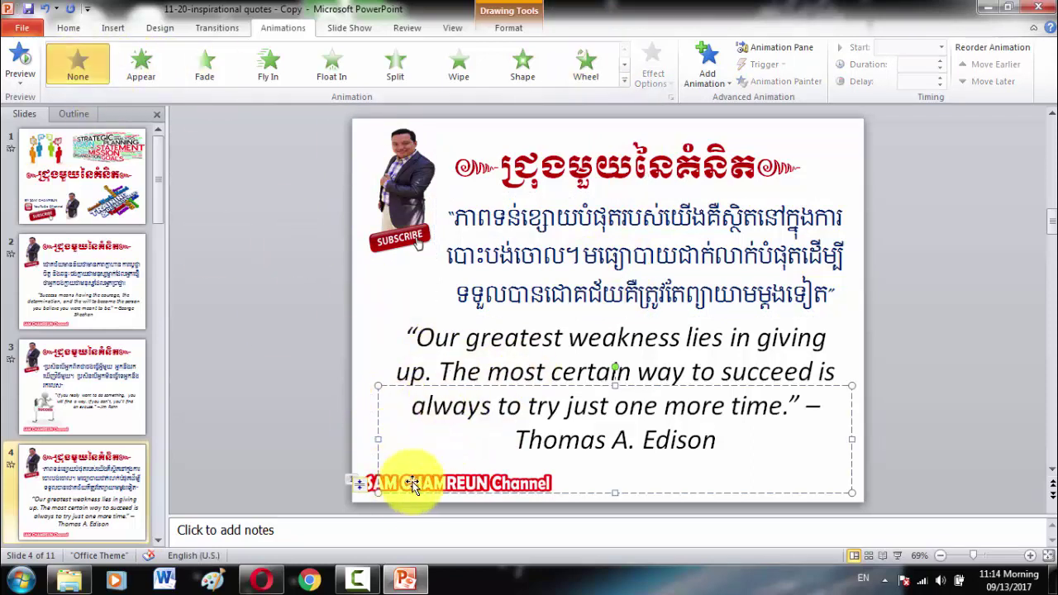
pyautogui.click(412, 483)
pyautogui.click(79, 66)
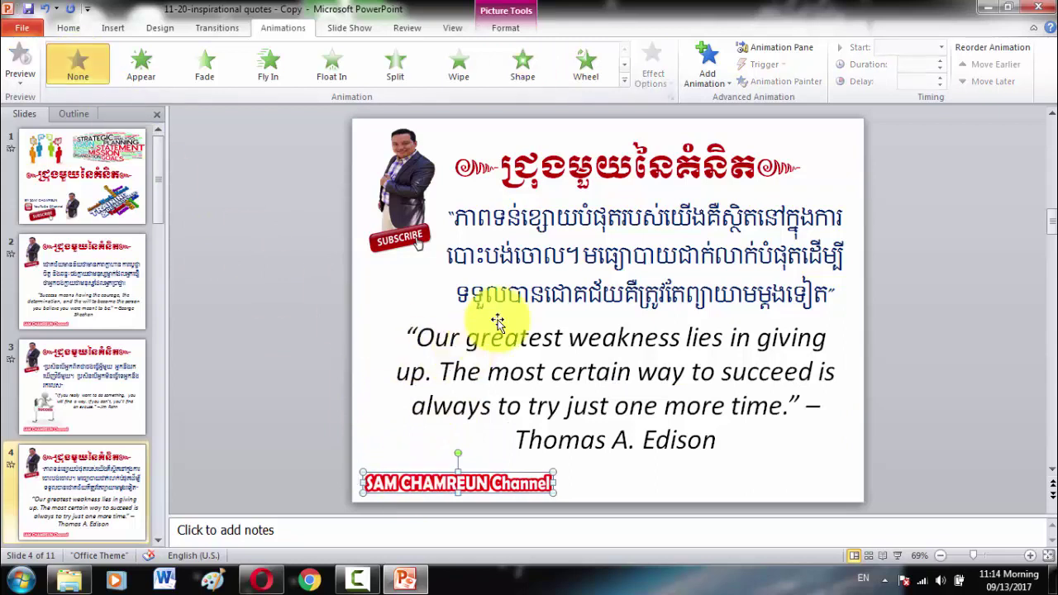
pyautogui.click(889, 457)
# Make the presenter photo, Subscribe badge and Khmer title Float In, then list all effects for the Khmer quote
pyautogui.click(424, 165)
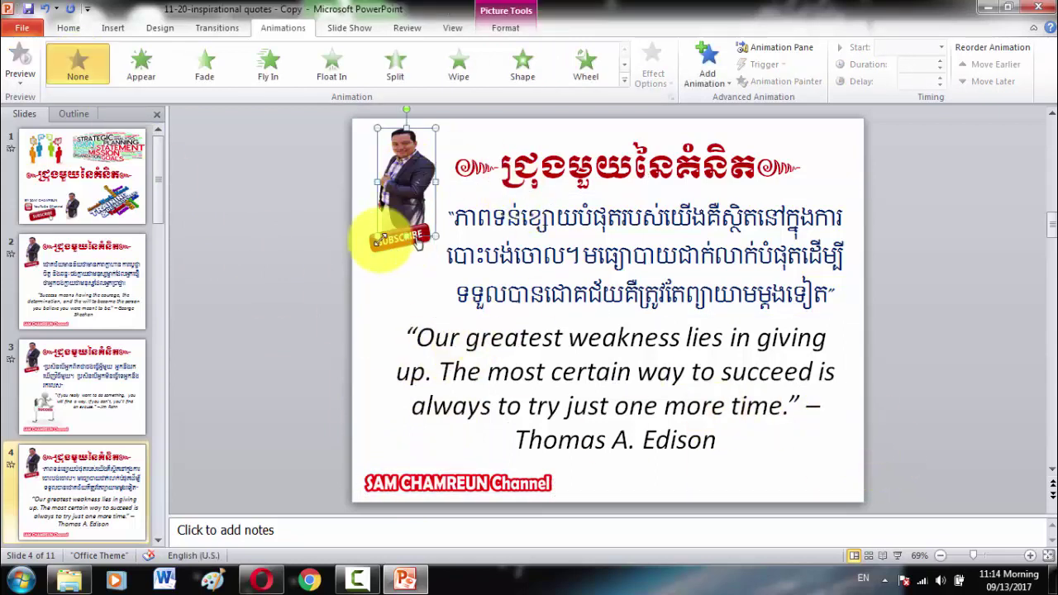
pyautogui.click(377, 248)
pyautogui.click(386, 242)
pyautogui.keyDown('shift'); pyautogui.click(411, 185); pyautogui.keyUp('shift')
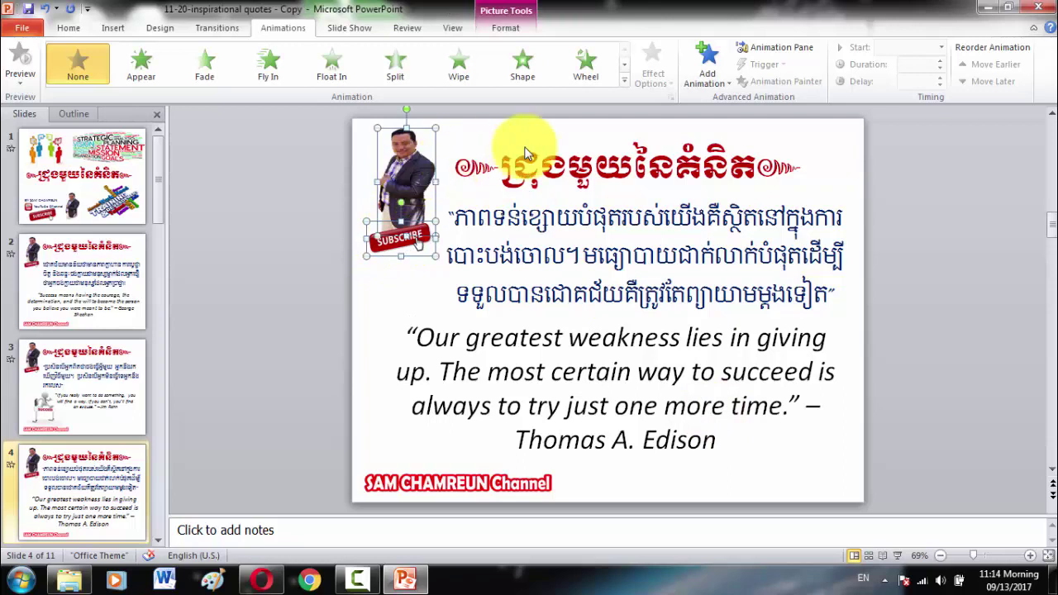
pyautogui.keyDown('shift'); pyautogui.click(527, 145); pyautogui.keyUp('shift')
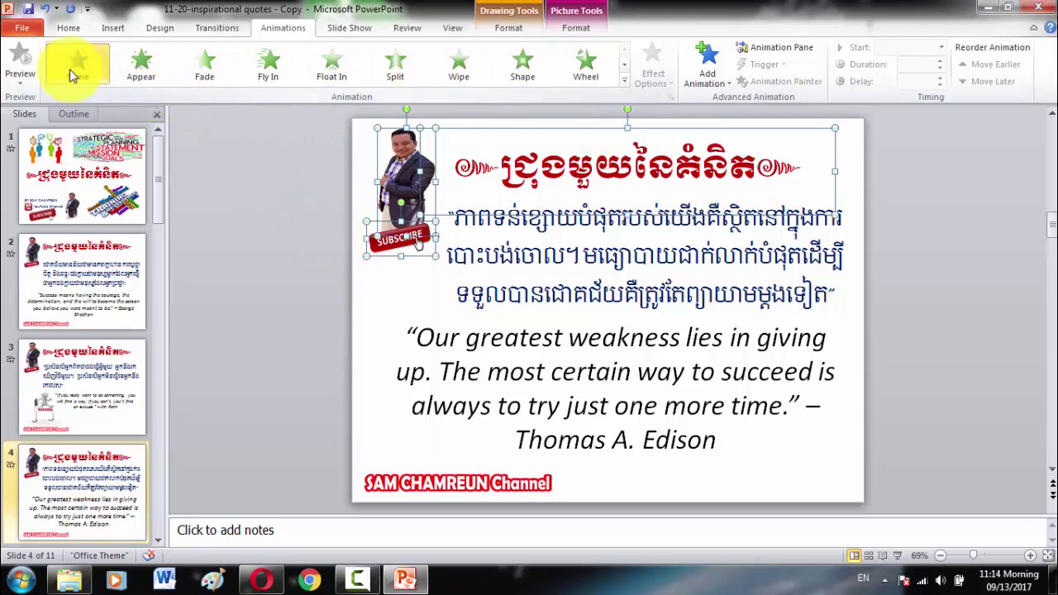
pyautogui.click(131, 70)
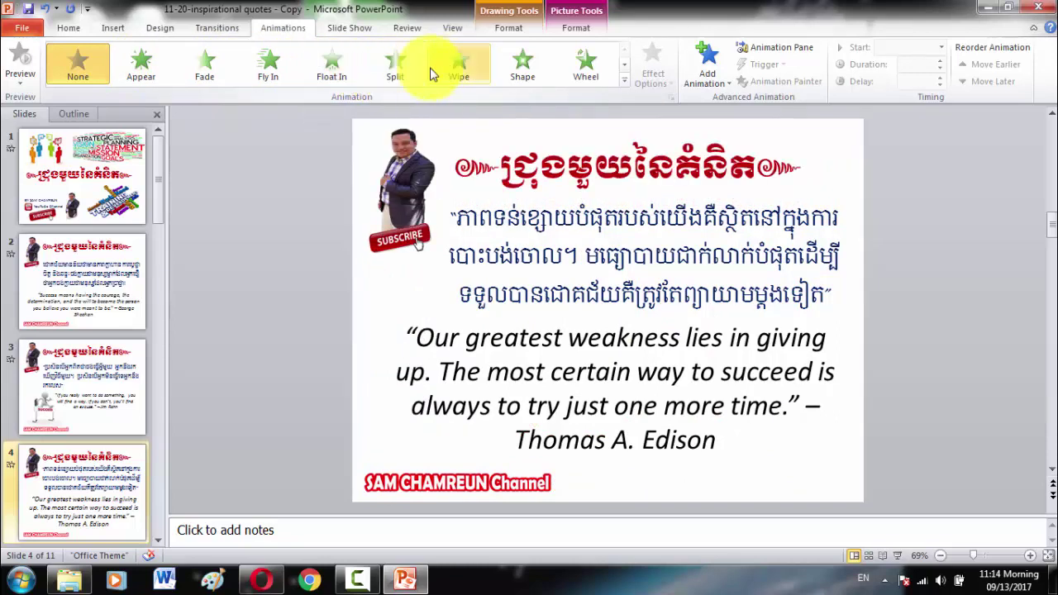
pyautogui.click(333, 68)
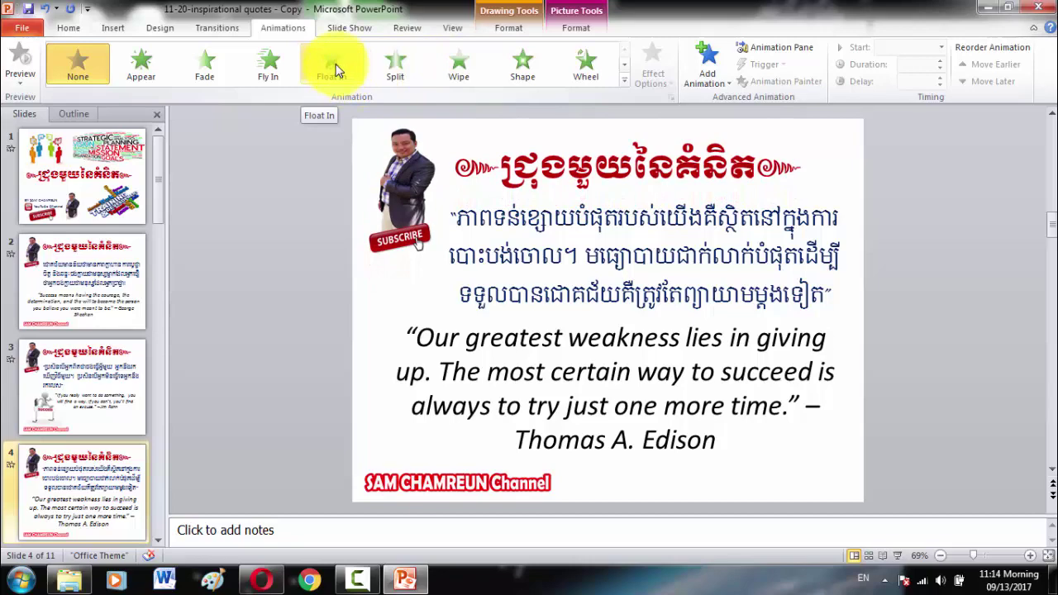
pyautogui.click(577, 230)
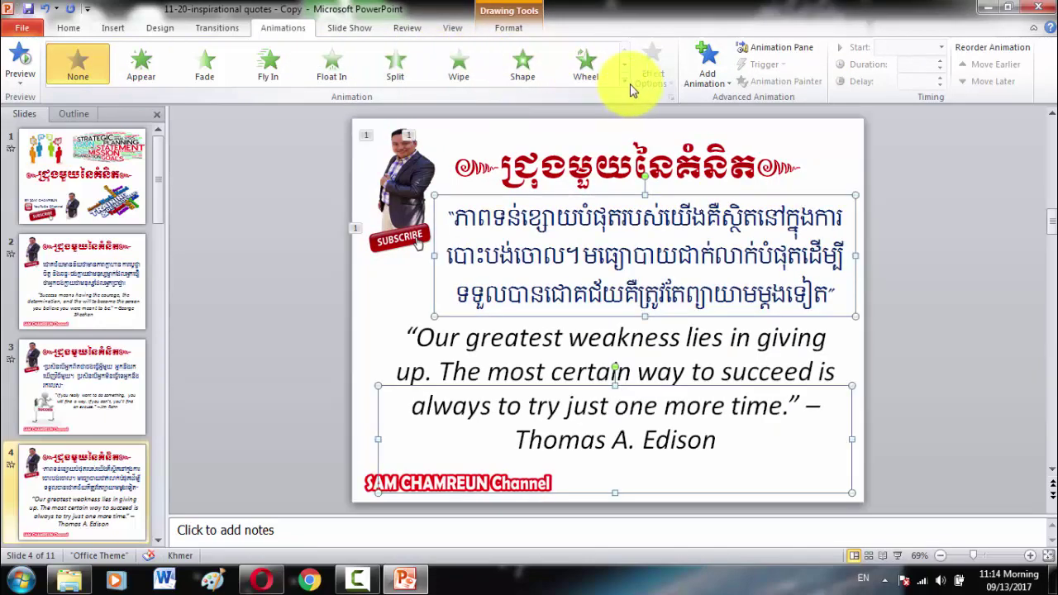
pyautogui.click(626, 82)
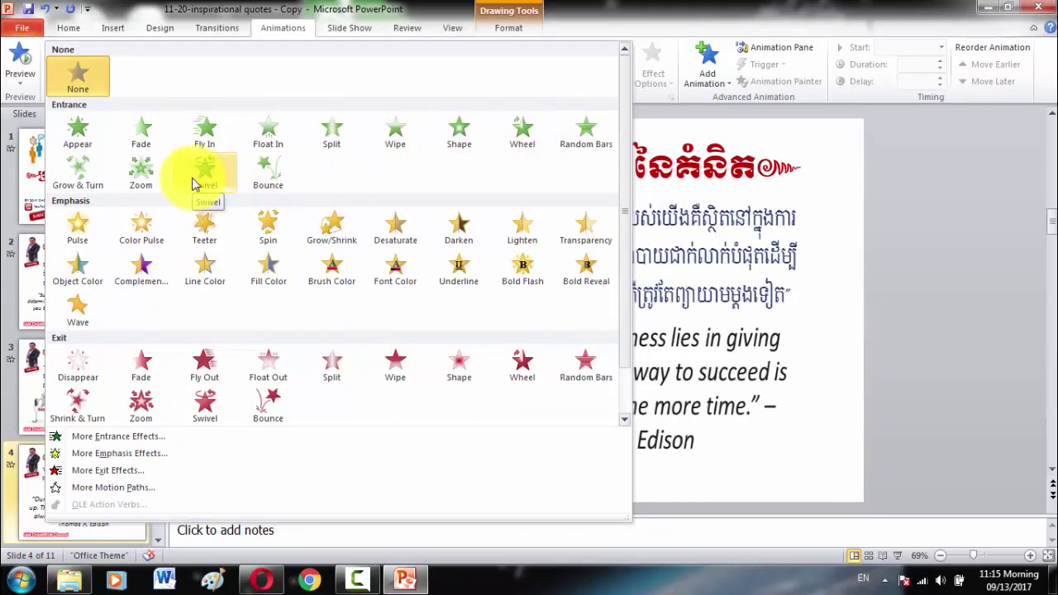
# Give the English Edison quote a Zoom entrance and try Shape on the channel logo
pyautogui.click(142, 177)
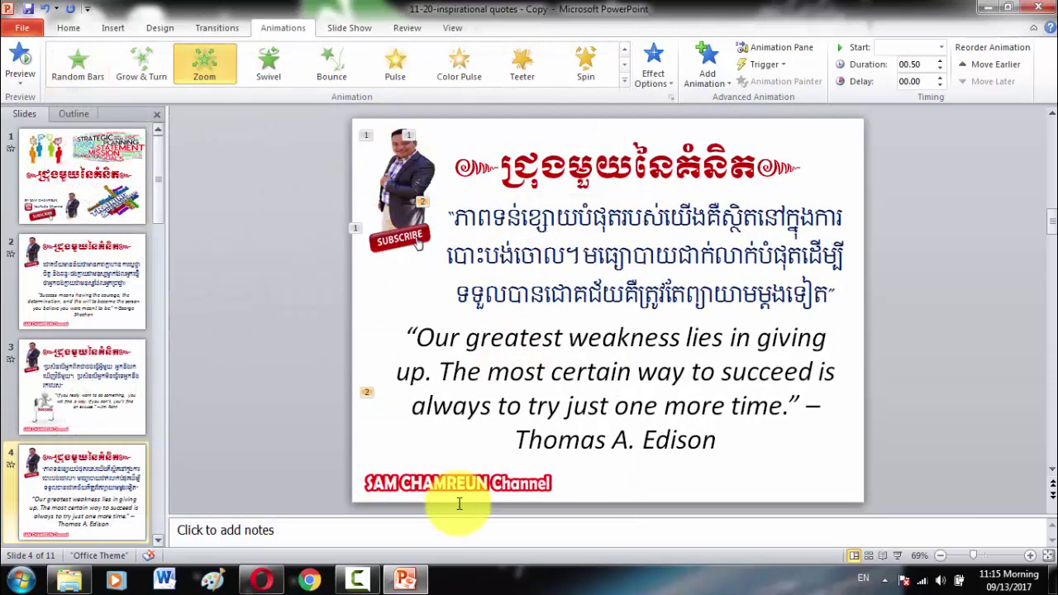
pyautogui.click(453, 500)
pyautogui.click(464, 485)
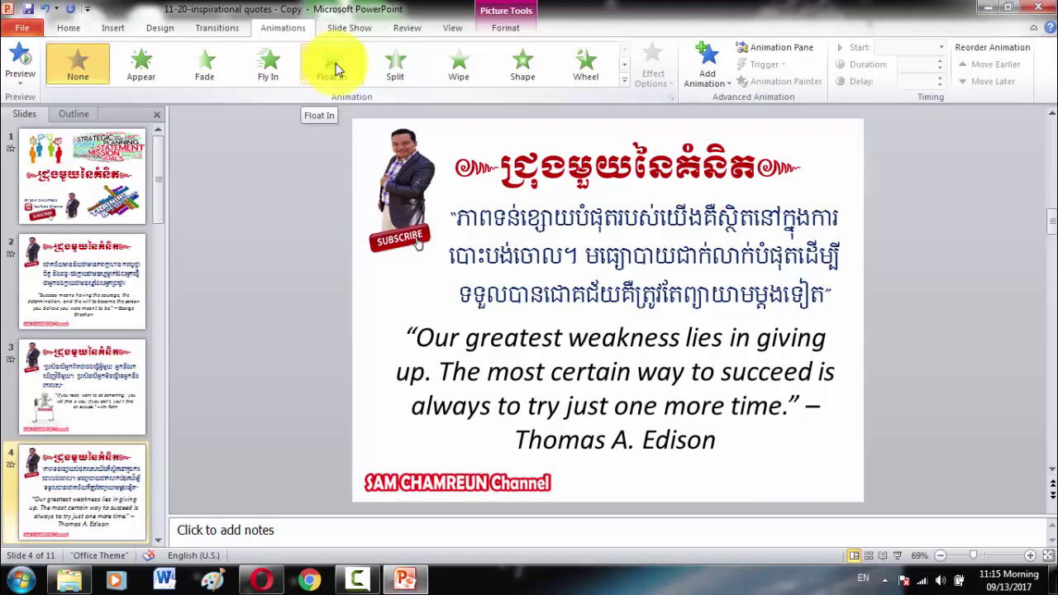
pyautogui.click(532, 62)
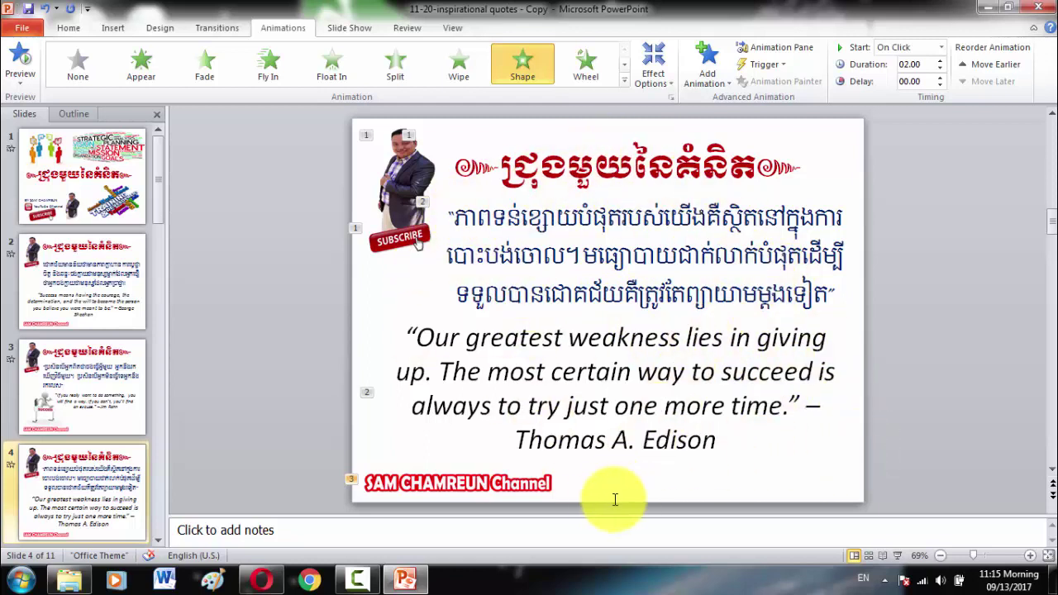
# Set the SAM CHAMREUN Channel logo's animation back to None
pyautogui.click(428, 482)
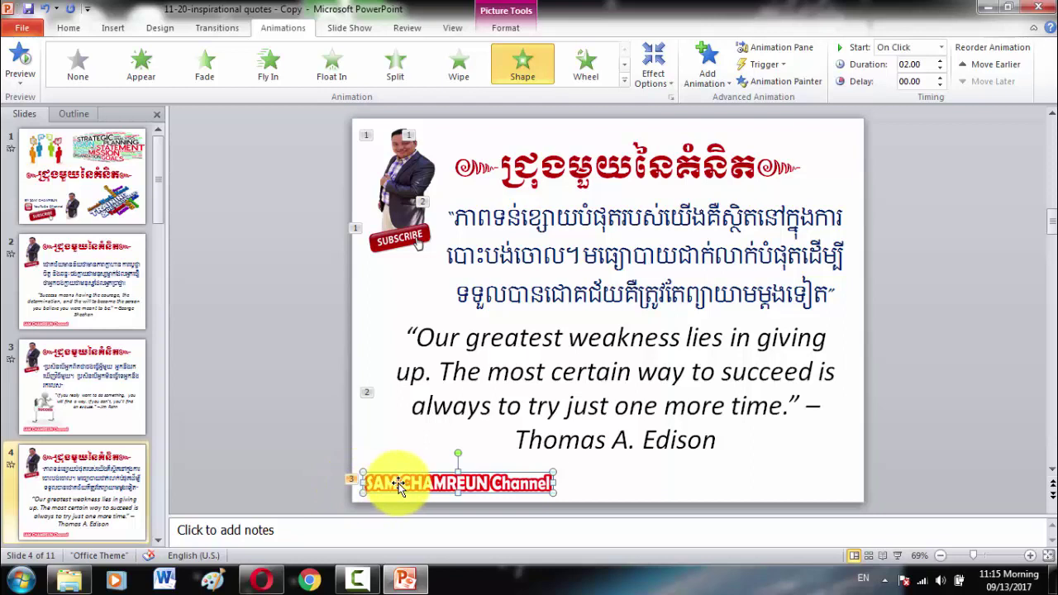
pyautogui.click(81, 63)
pyautogui.click(614, 488)
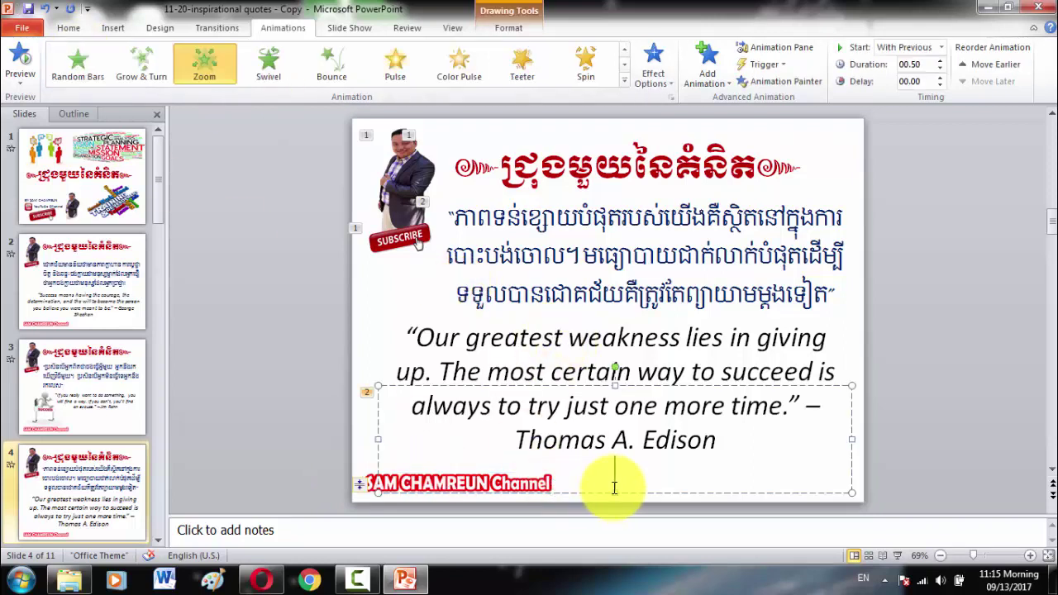
pyautogui.click(928, 353)
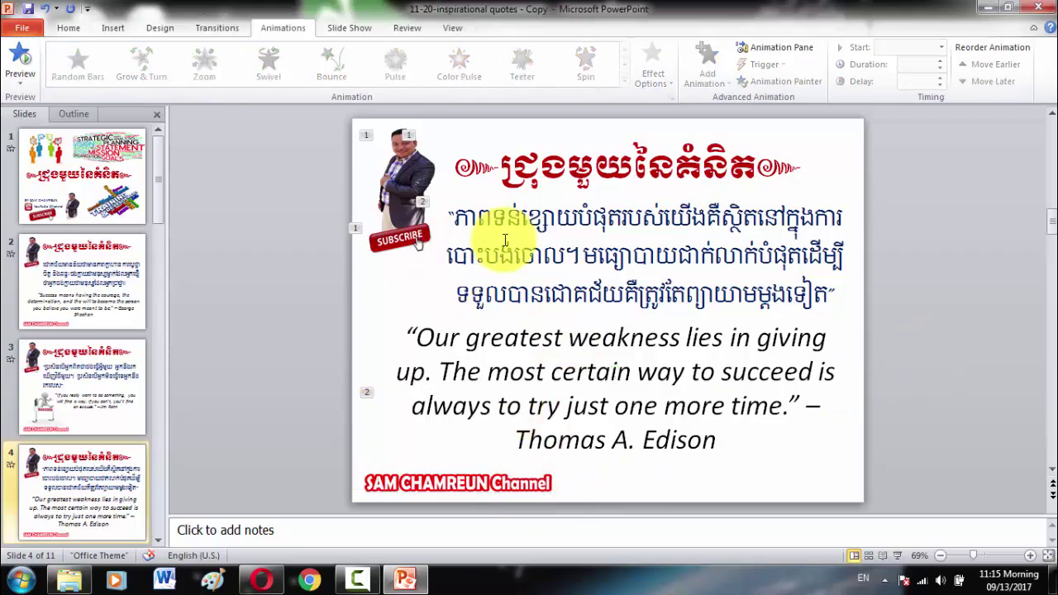
pyautogui.click(898, 556)
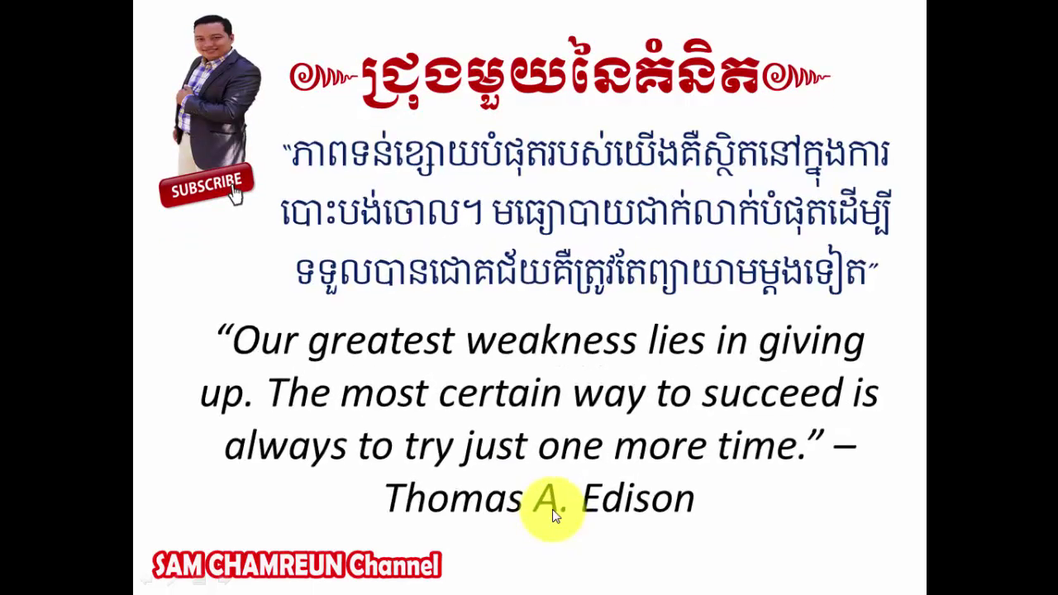
pyautogui.press('Escape')
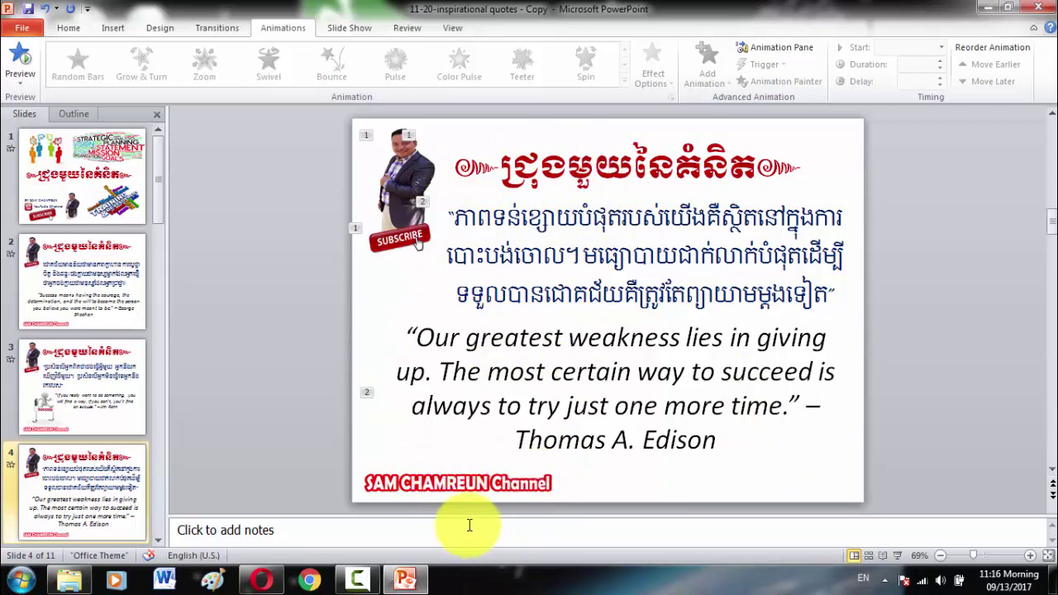
# Remove the Zoom animation from slide 4's English quote
pyautogui.click(628, 481)
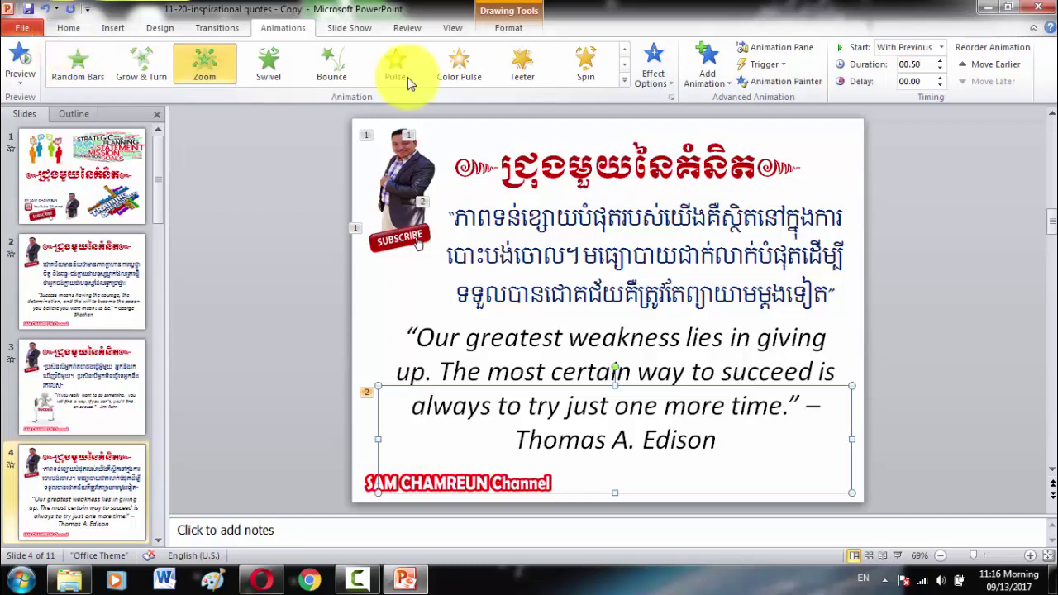
pyautogui.click(625, 48)
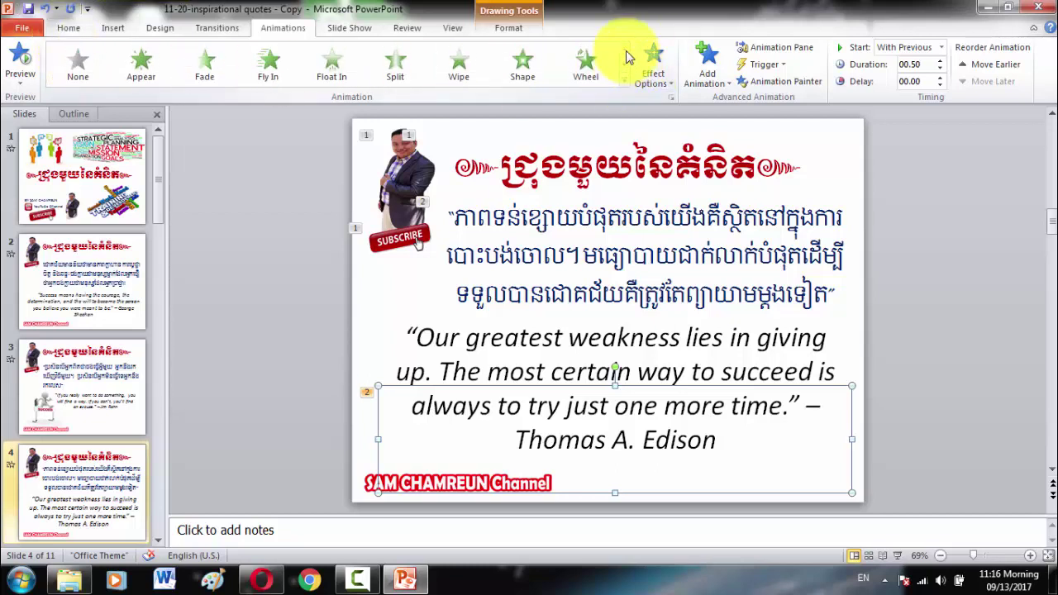
pyautogui.click(77, 62)
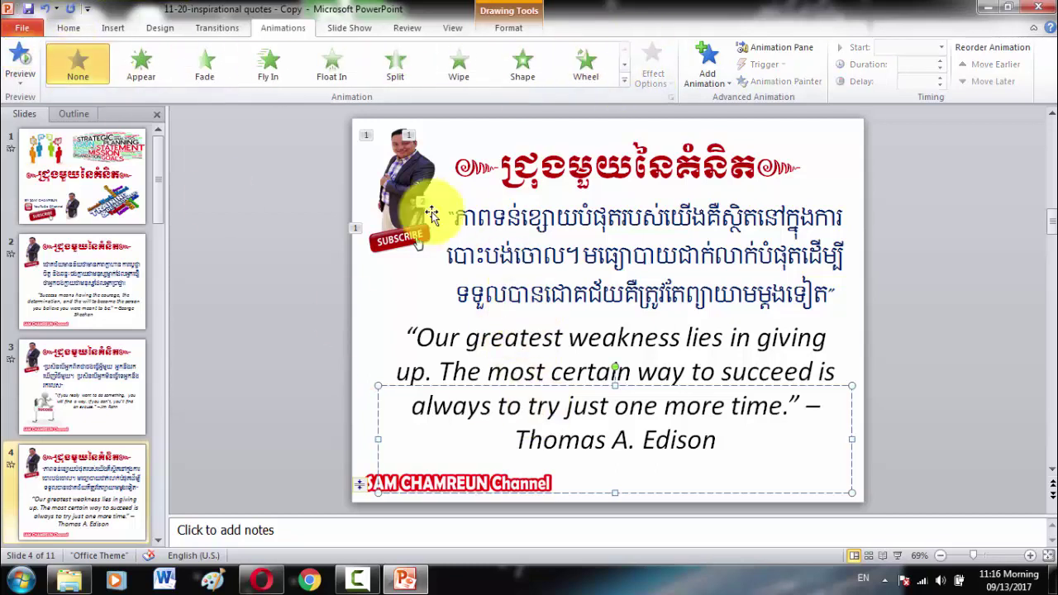
# Remove the entrance animation from the Khmer quote paragraph
pyautogui.click(394, 240)
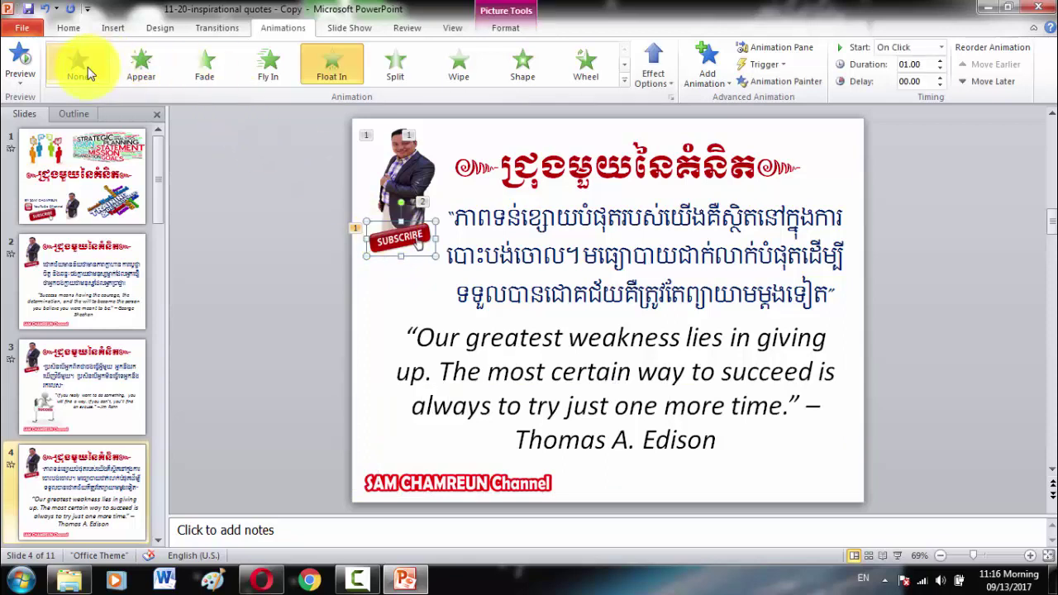
pyautogui.press('Tab')
pyautogui.press('Tab')
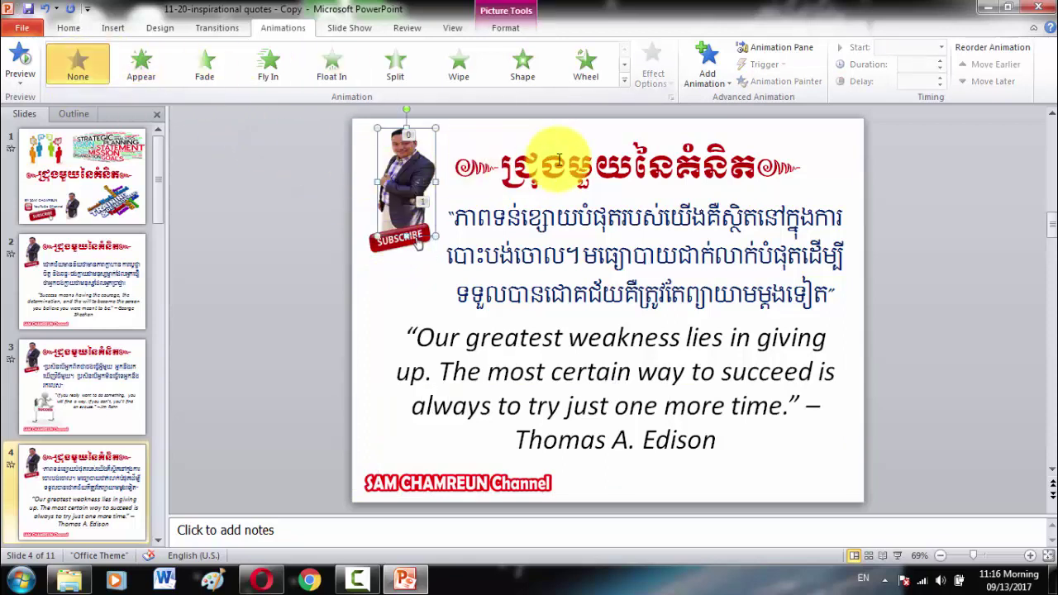
pyautogui.click(565, 166)
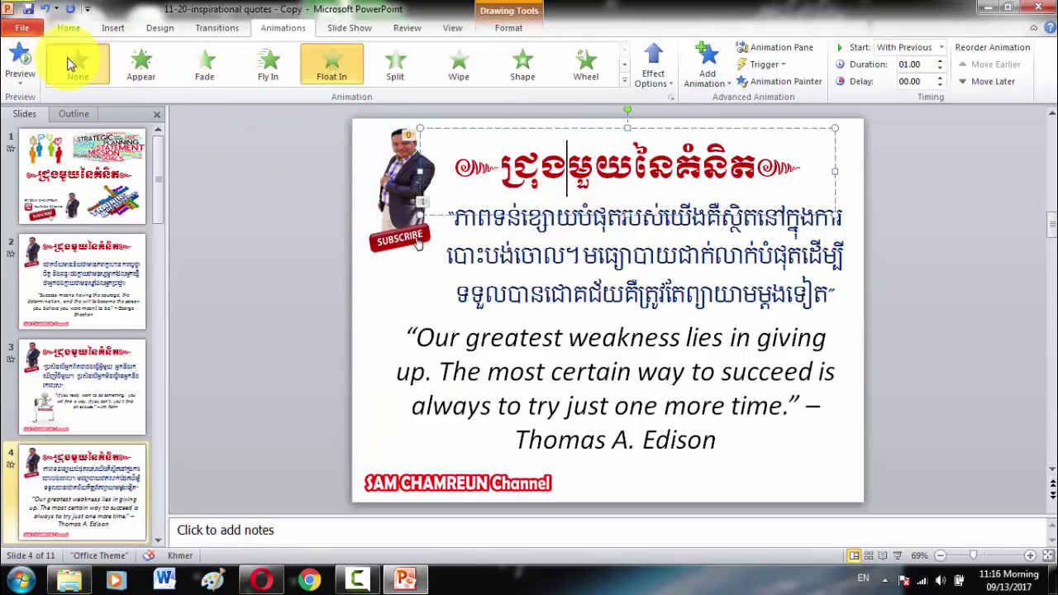
pyautogui.click(531, 252)
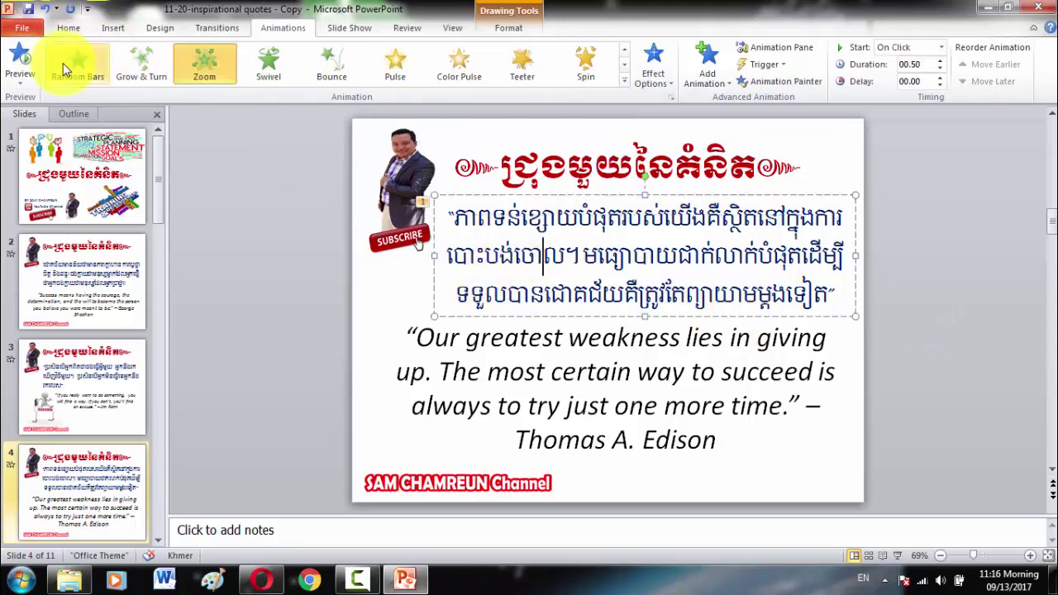
pyautogui.click(624, 50)
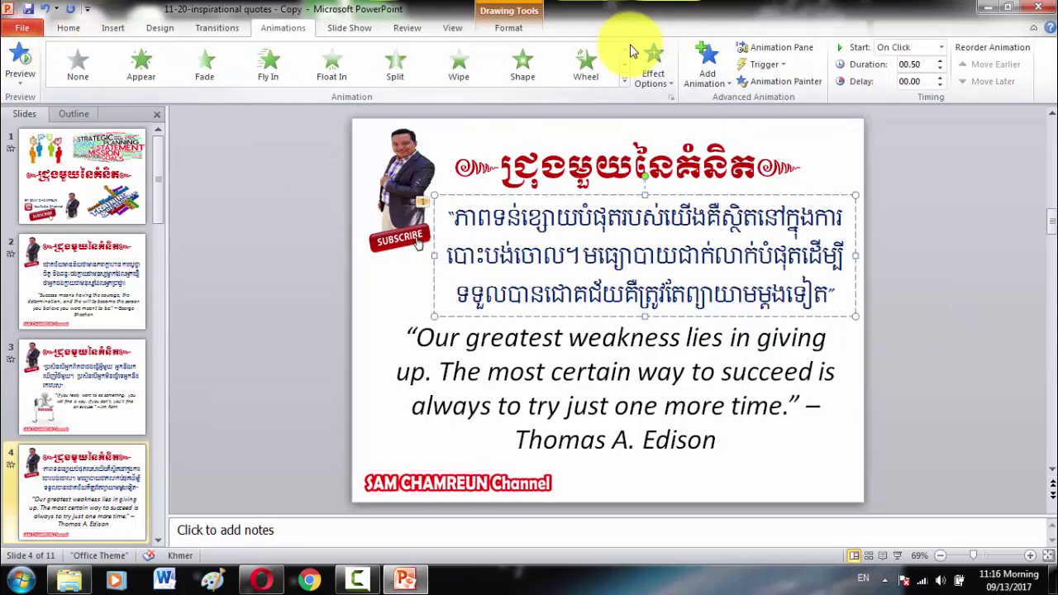
pyautogui.click(76, 58)
pyautogui.click(911, 293)
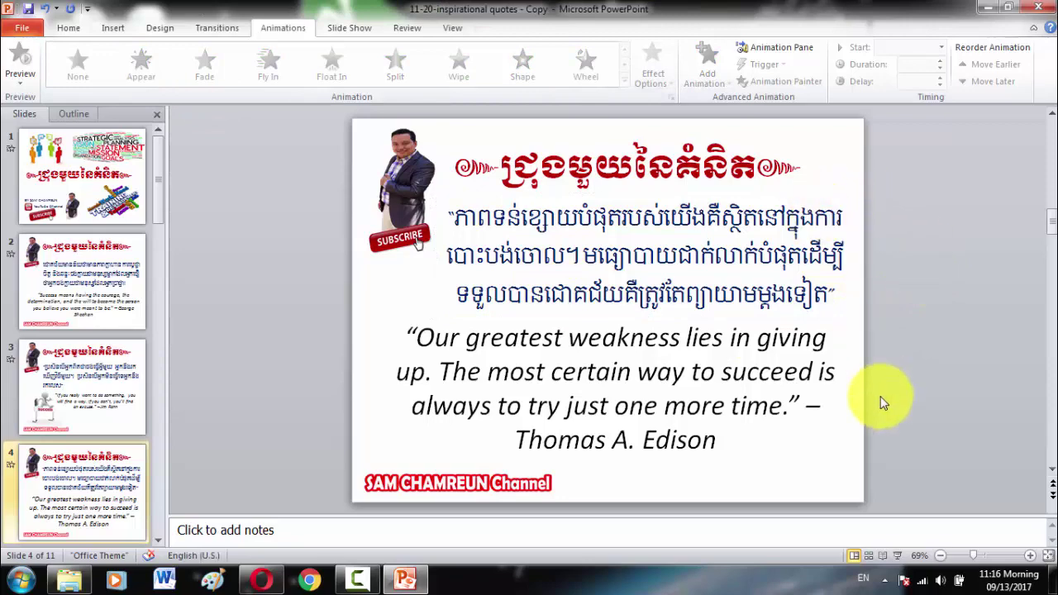
# Preview slide 4 in the slide show, advance past it, and exit back to editing
pyautogui.click(897, 555)
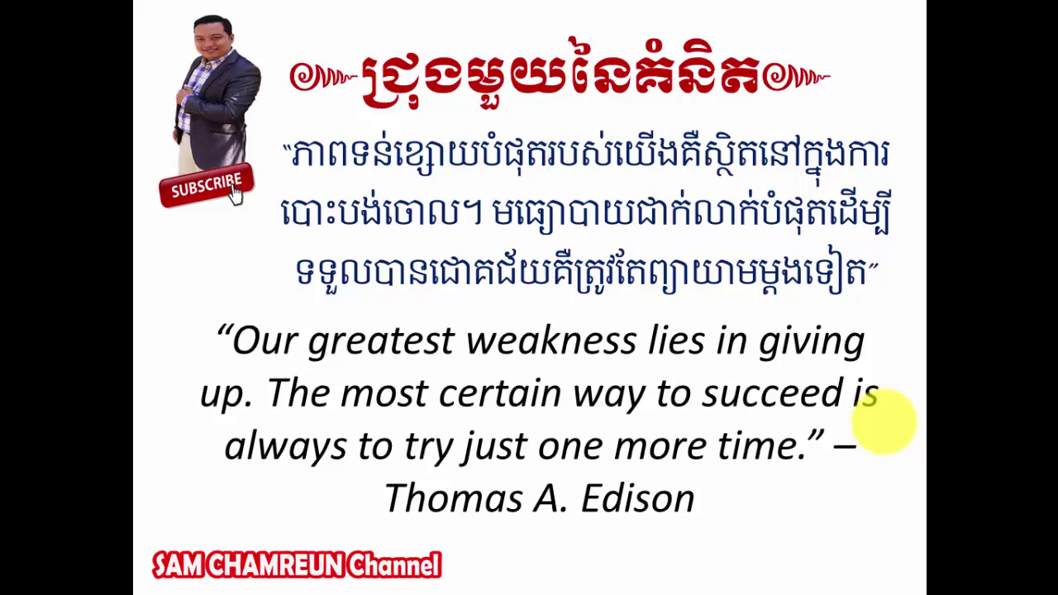
pyautogui.click(918, 279)
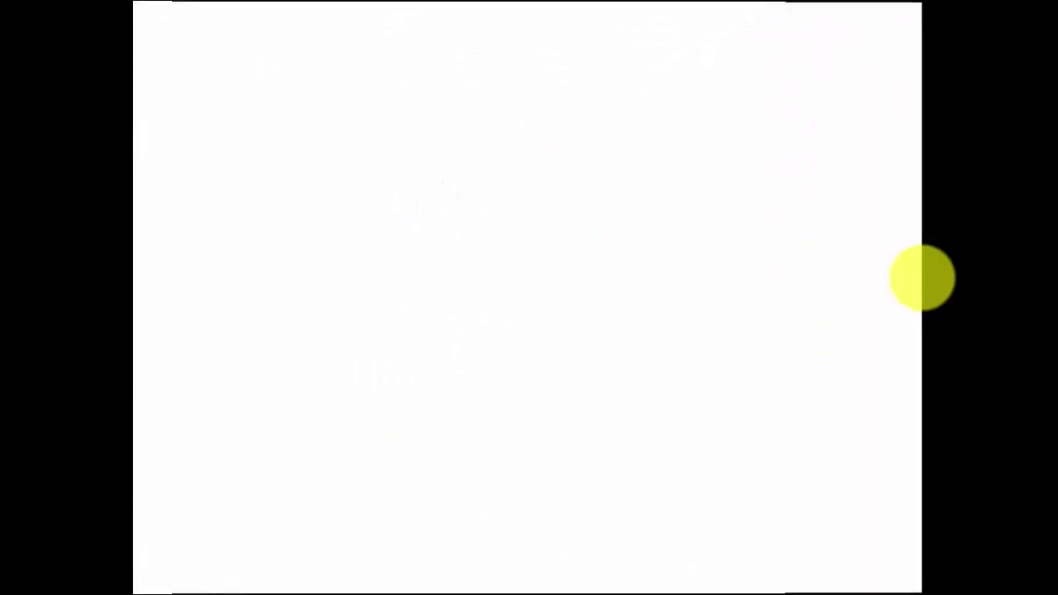
pyautogui.press('Escape')
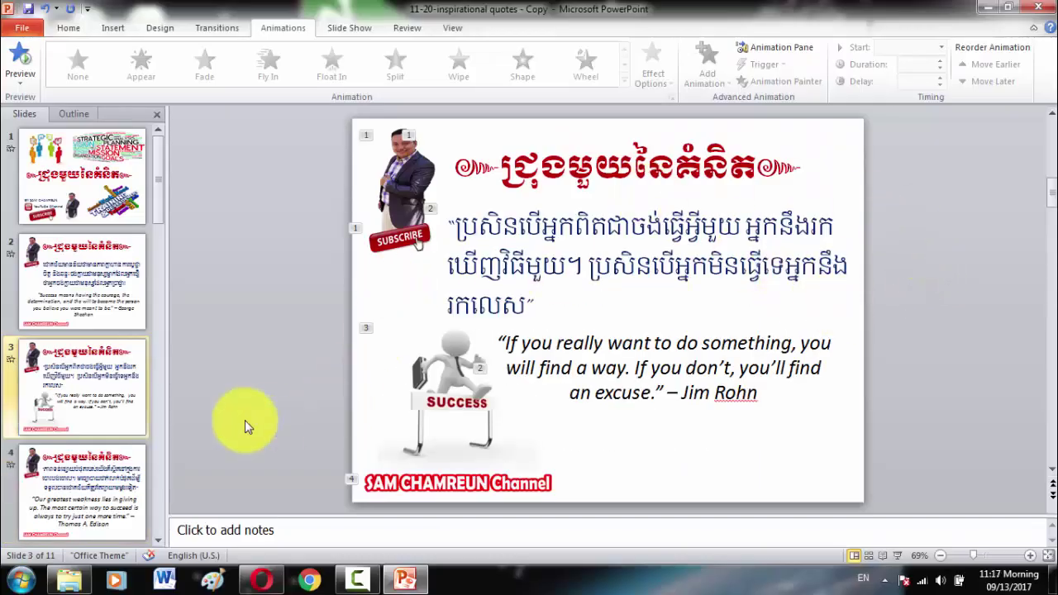
# Return to slide 4 and inspect its English and Khmer quote boxes, presenter photo and Khmer title
pyautogui.click(95, 484)
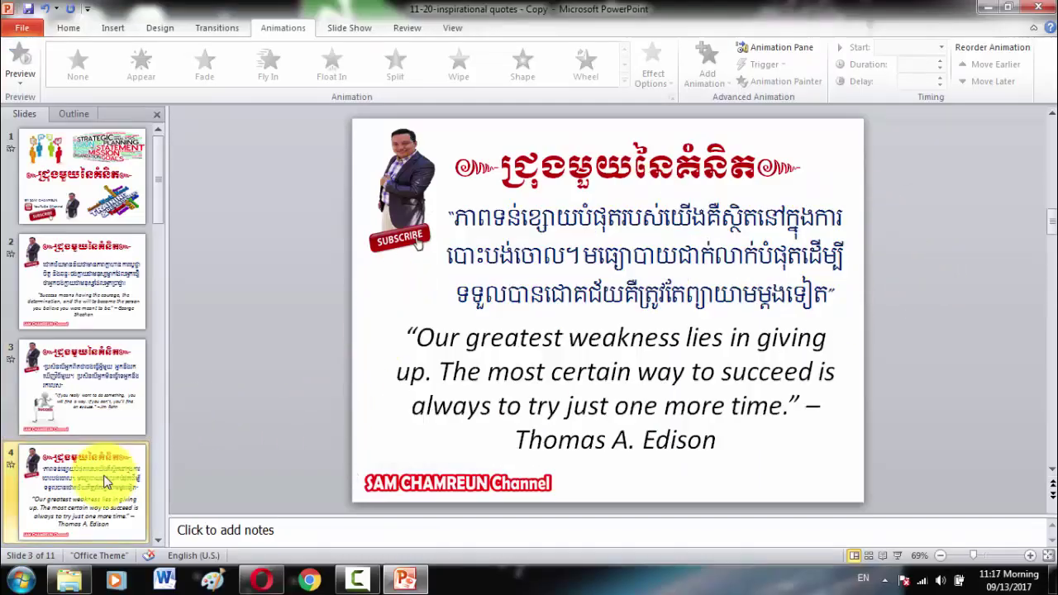
pyautogui.click(611, 388)
pyautogui.click(608, 242)
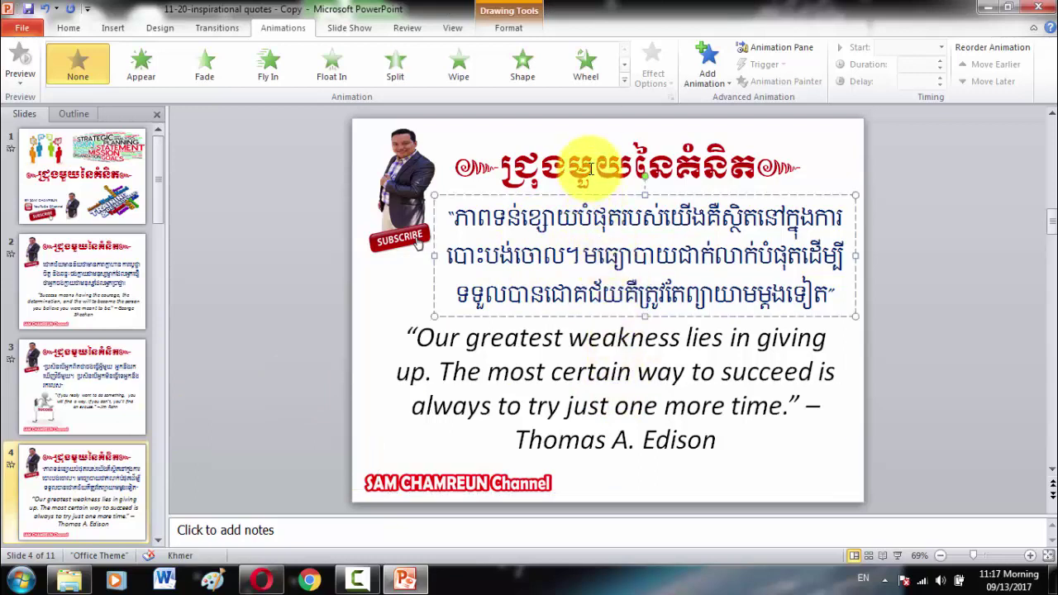
pyautogui.click(958, 205)
pyautogui.click(389, 259)
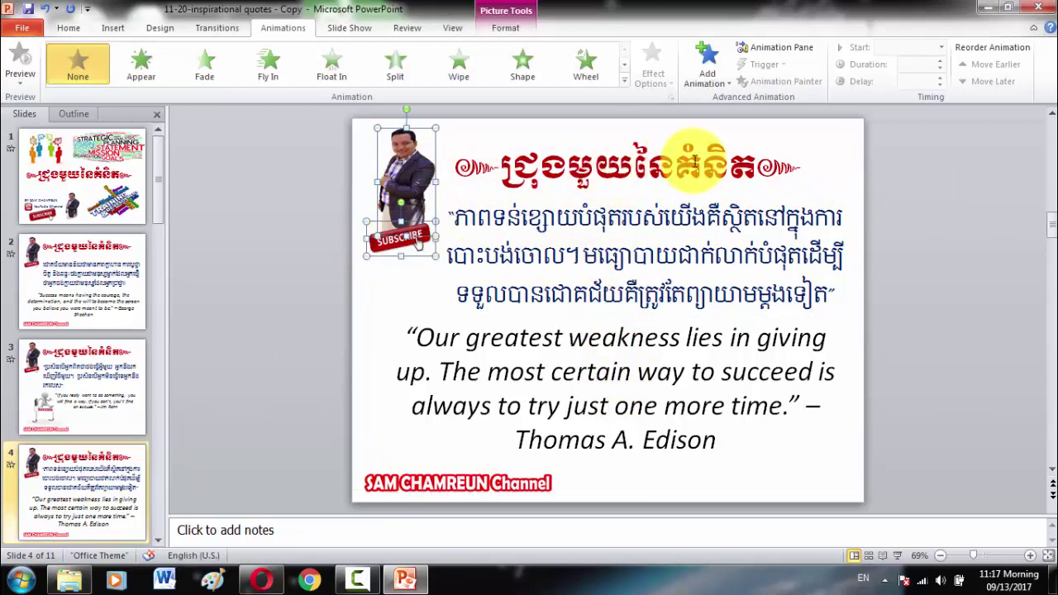
pyautogui.keyDown('shift'); pyautogui.click(699, 161); pyautogui.keyUp('shift')
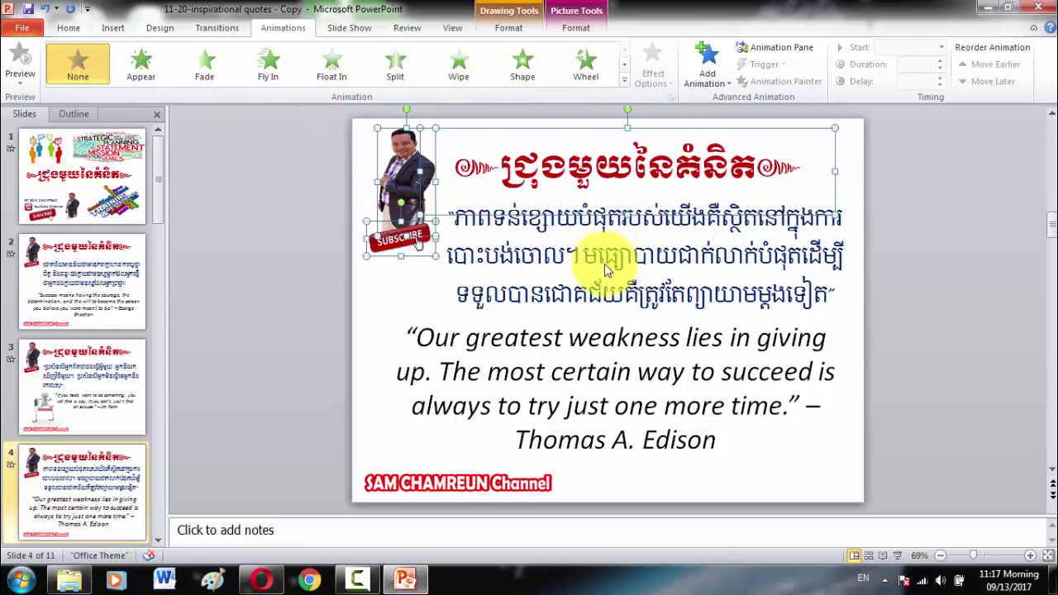
pyautogui.click(756, 295)
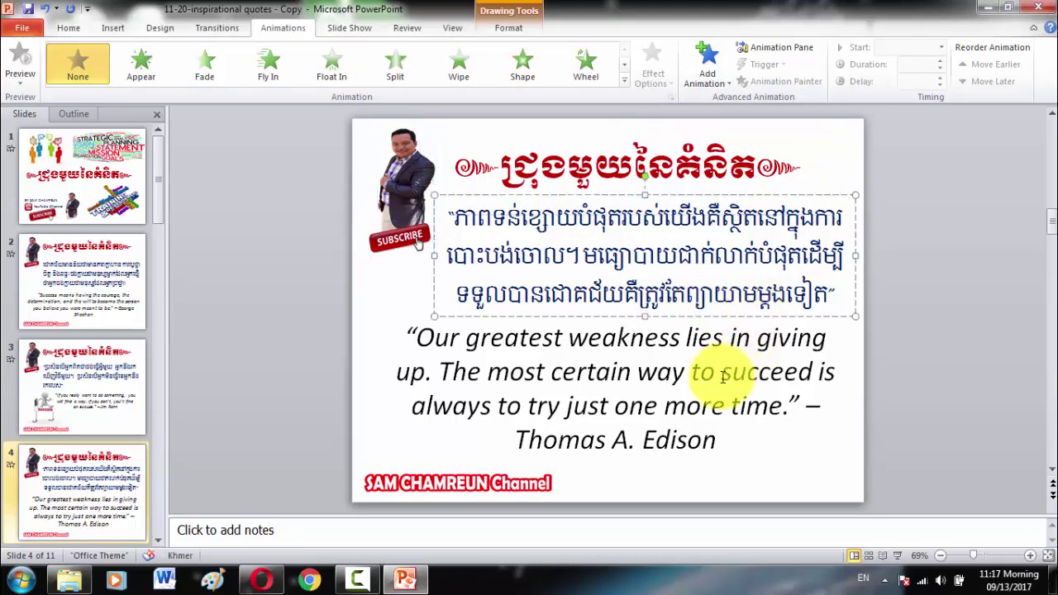
# Give the selected quote text a Zoom entrance animation
pyautogui.click(722, 376)
pyautogui.press('Escape')
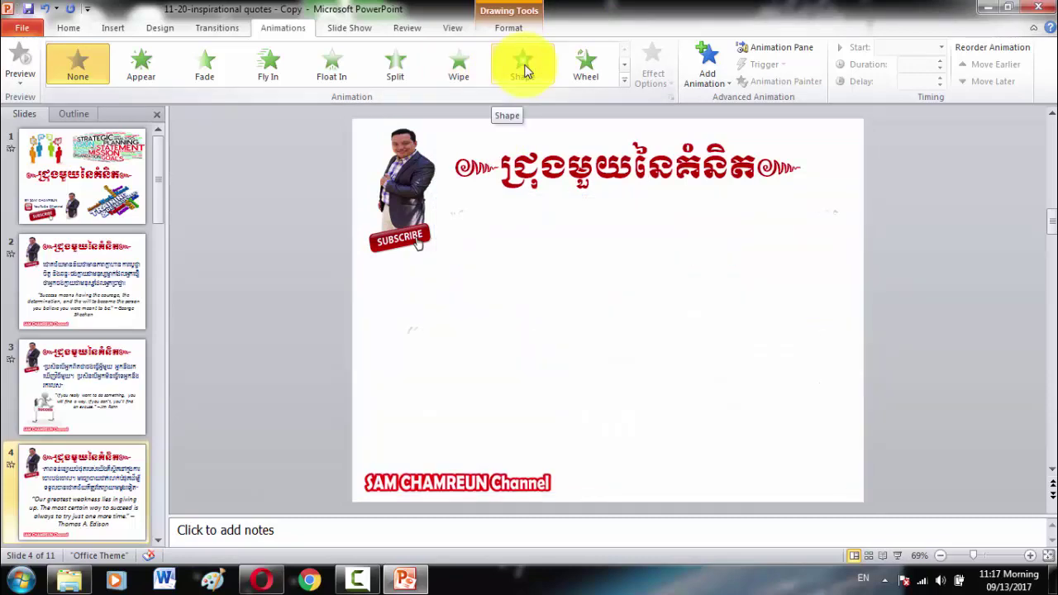
pyautogui.click(625, 86)
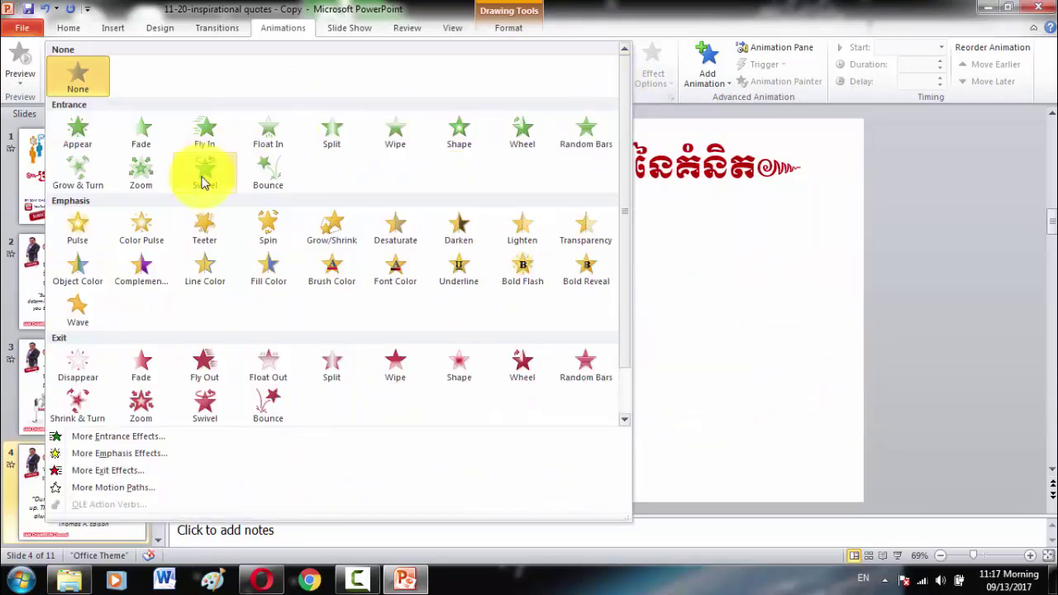
pyautogui.click(157, 171)
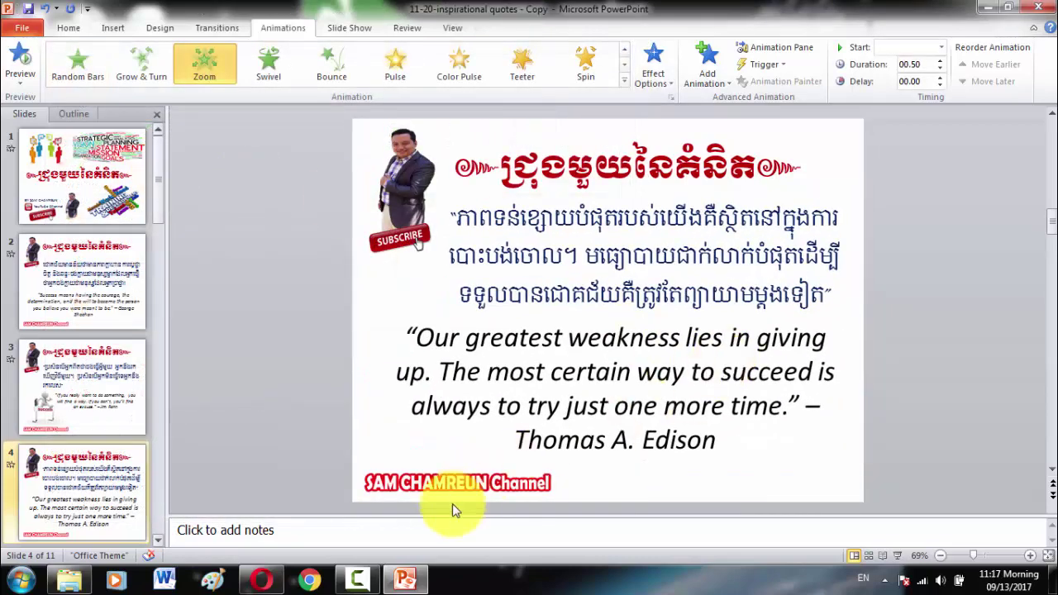
# Give the SAM CHAMREUN Channel logo a Shape entrance animation
pyautogui.click(457, 484)
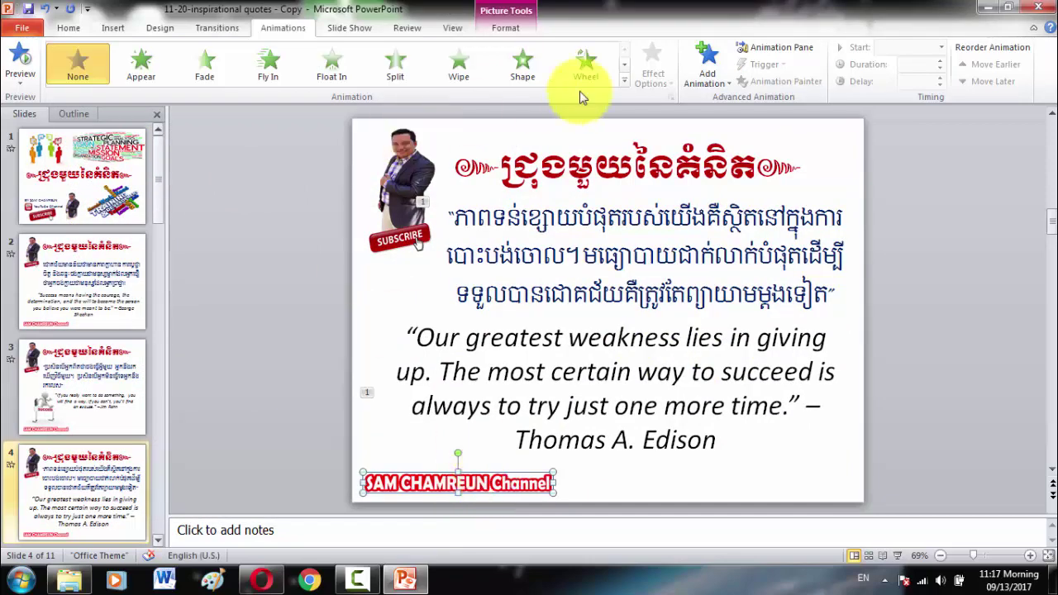
pyautogui.click(524, 63)
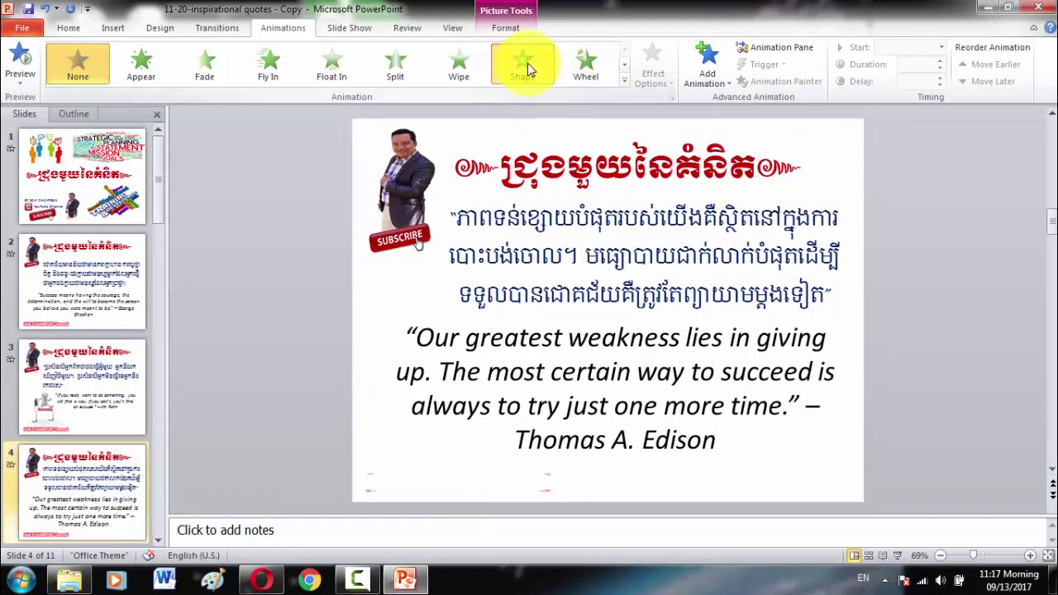
pyautogui.click(905, 292)
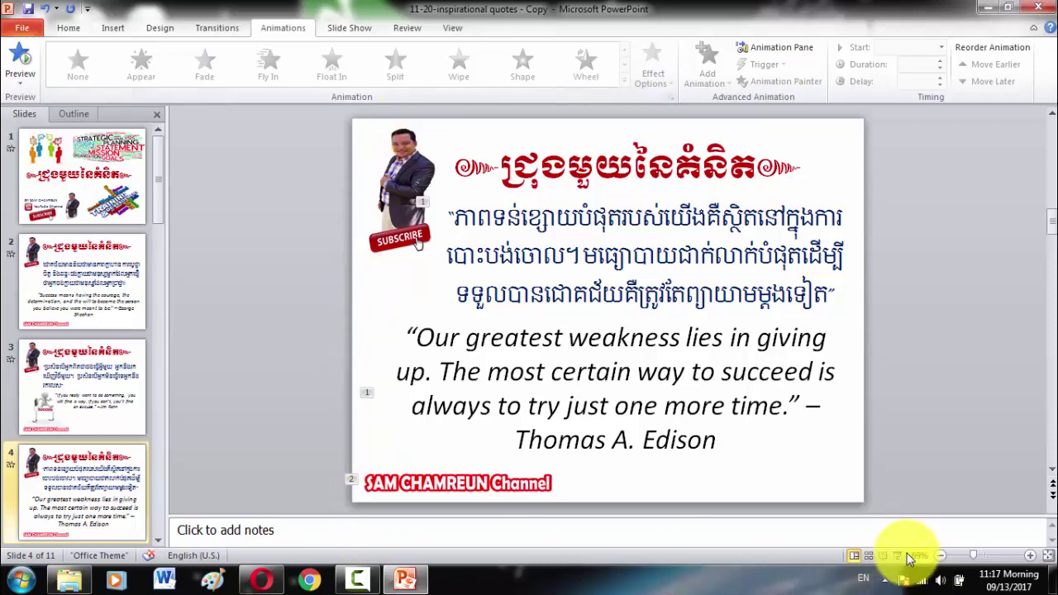
# Preview the slide show, then set the Khmer quote's animation to None and select the English quote
pyautogui.click(898, 555)
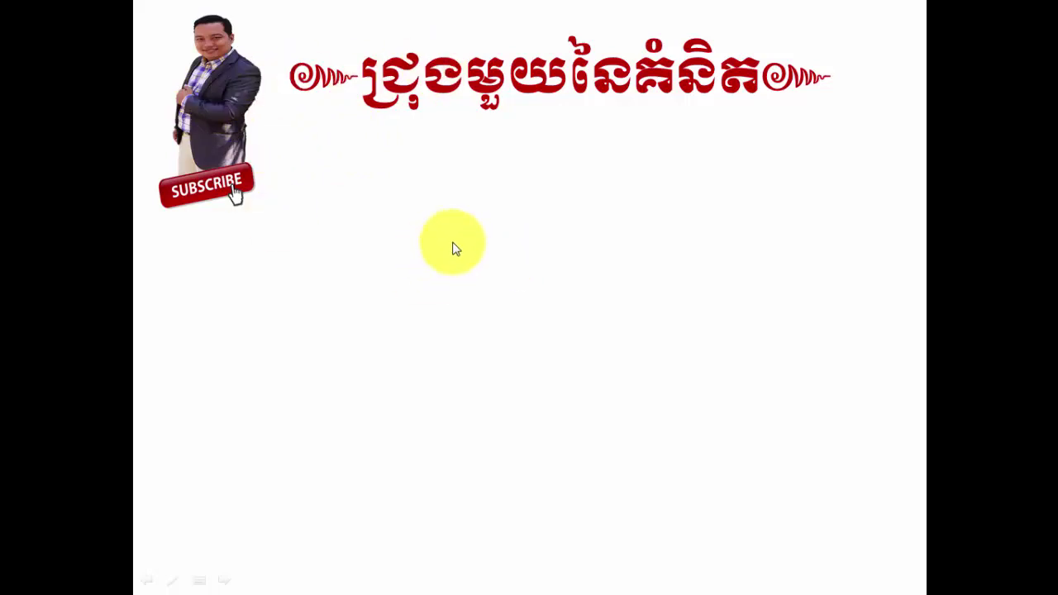
pyautogui.press('Escape')
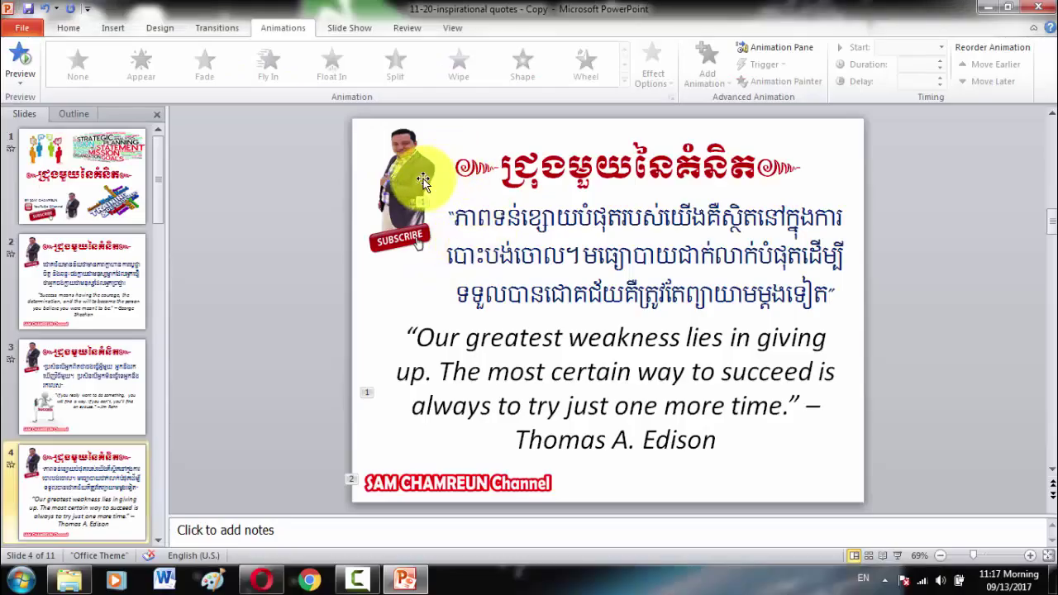
pyautogui.click(396, 183)
pyautogui.click(514, 257)
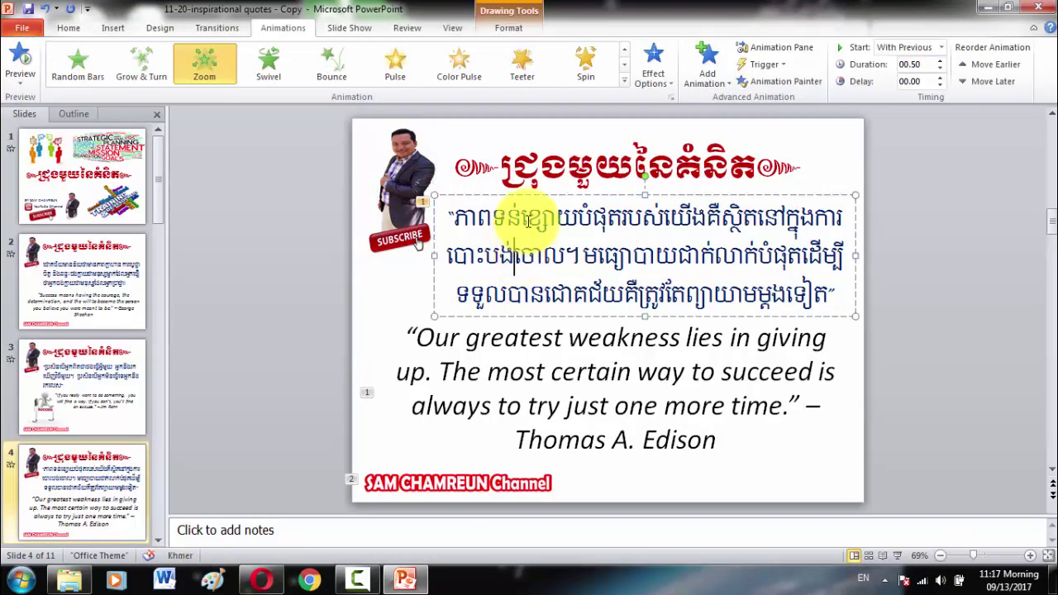
pyautogui.click(528, 197)
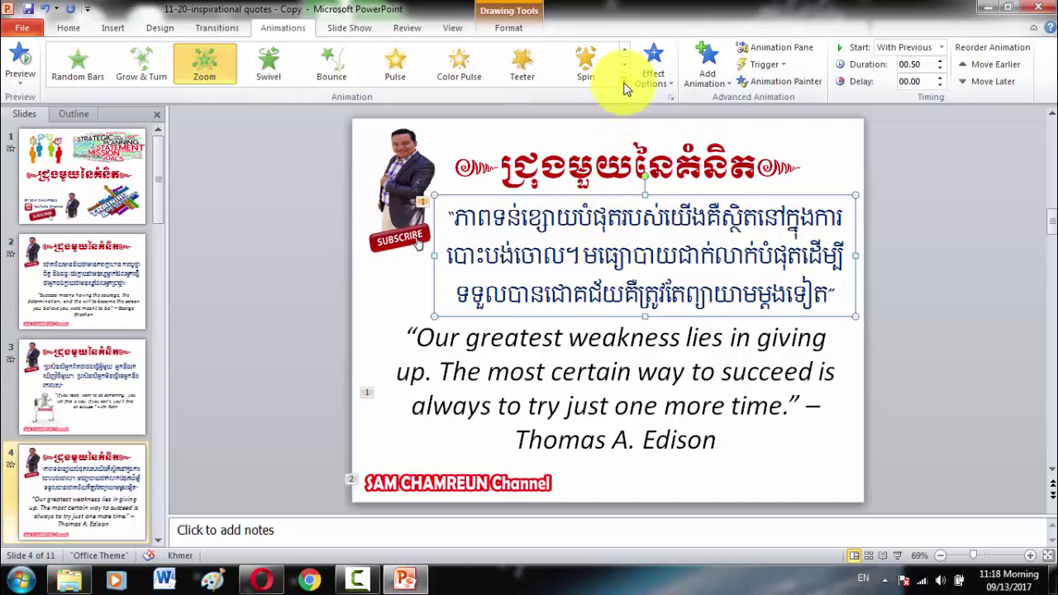
pyautogui.click(625, 48)
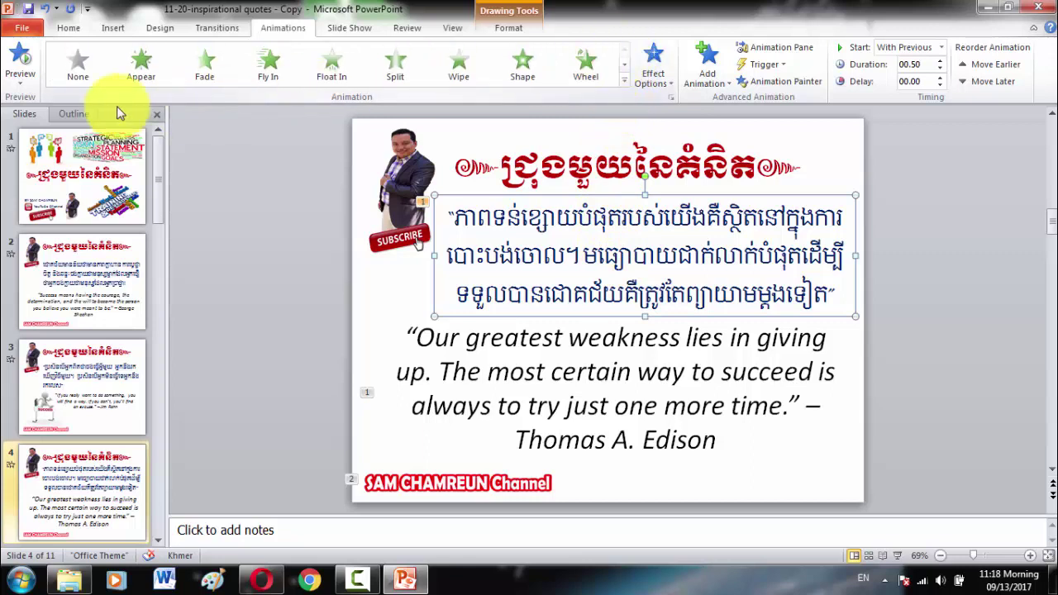
pyautogui.click(74, 77)
pyautogui.click(467, 372)
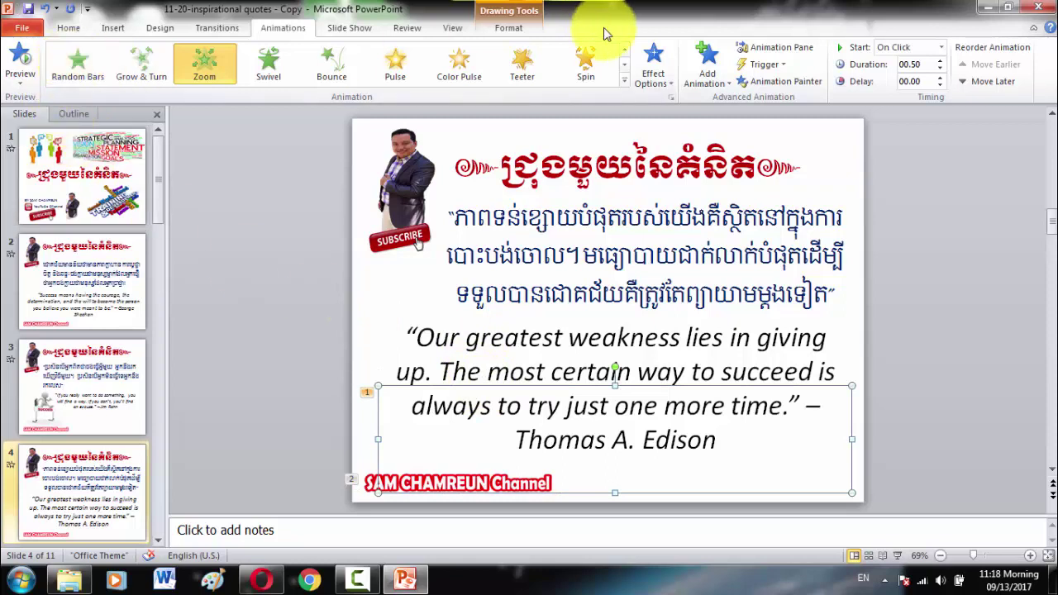
pyautogui.click(623, 49)
# Set the animations of the English quote and the channel logo to None
pyautogui.click(77, 65)
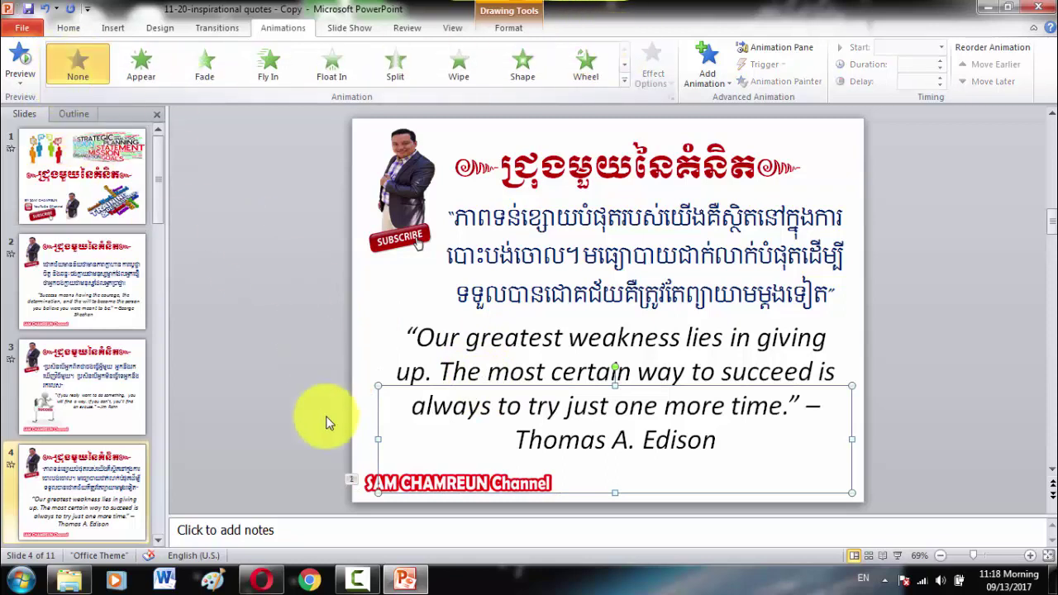
pyautogui.click(364, 483)
pyautogui.click(78, 65)
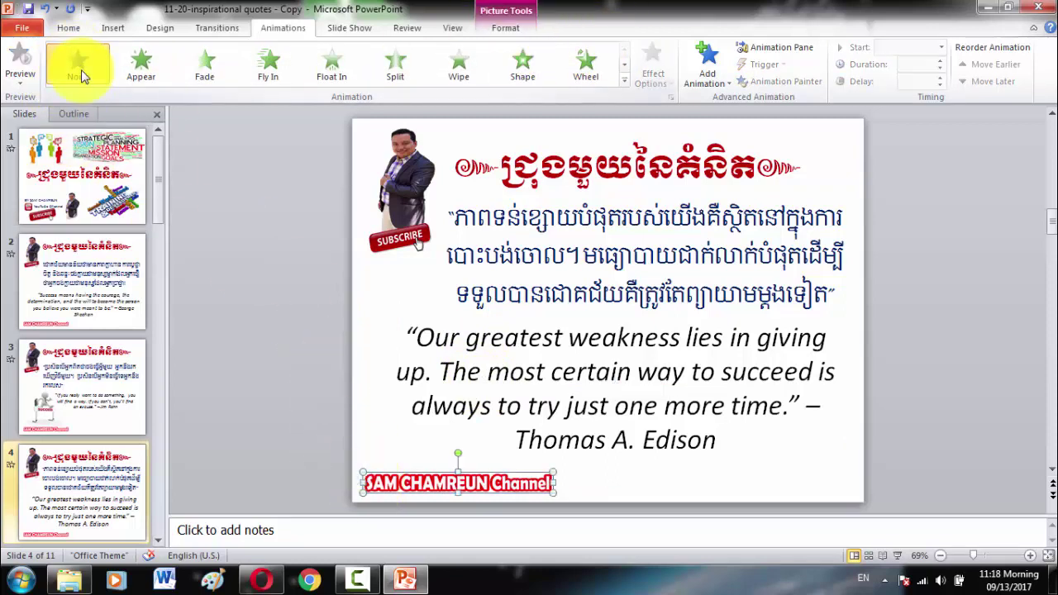
# Make the man's photo and the Khmer title Float In together
pyautogui.click(399, 178)
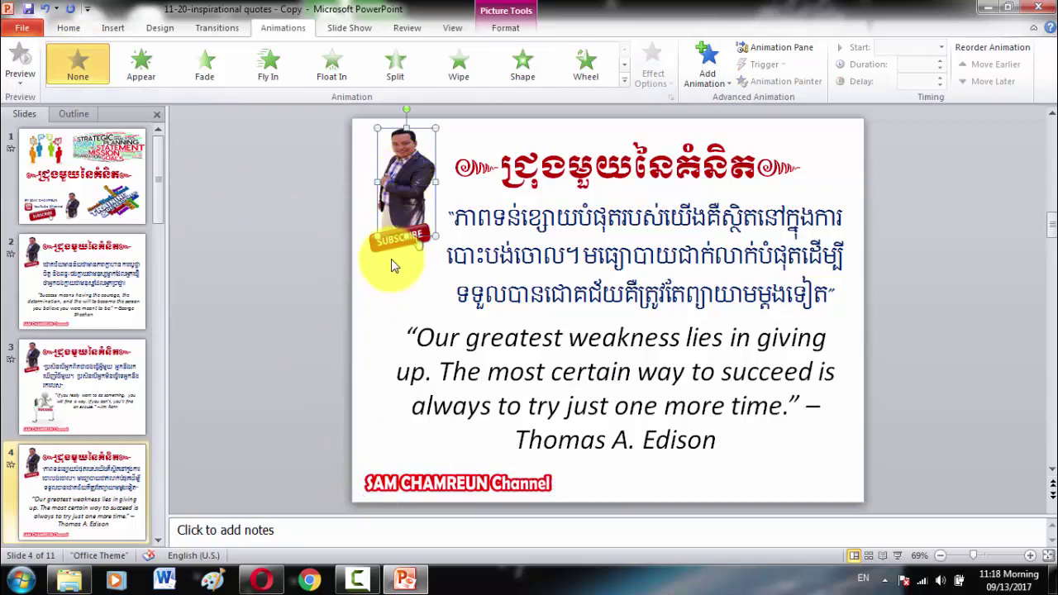
pyautogui.keyDown('shift'); pyautogui.click(551, 167); pyautogui.keyUp('shift')
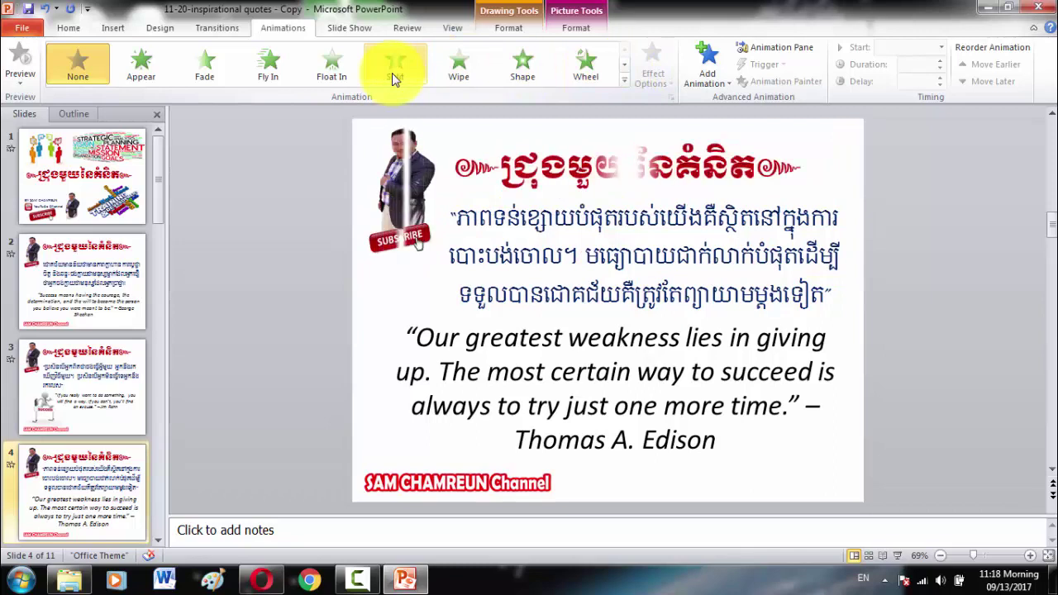
pyautogui.click(335, 64)
# Give both the Khmer and English quote boxes a Zoom entrance
pyautogui.click(576, 257)
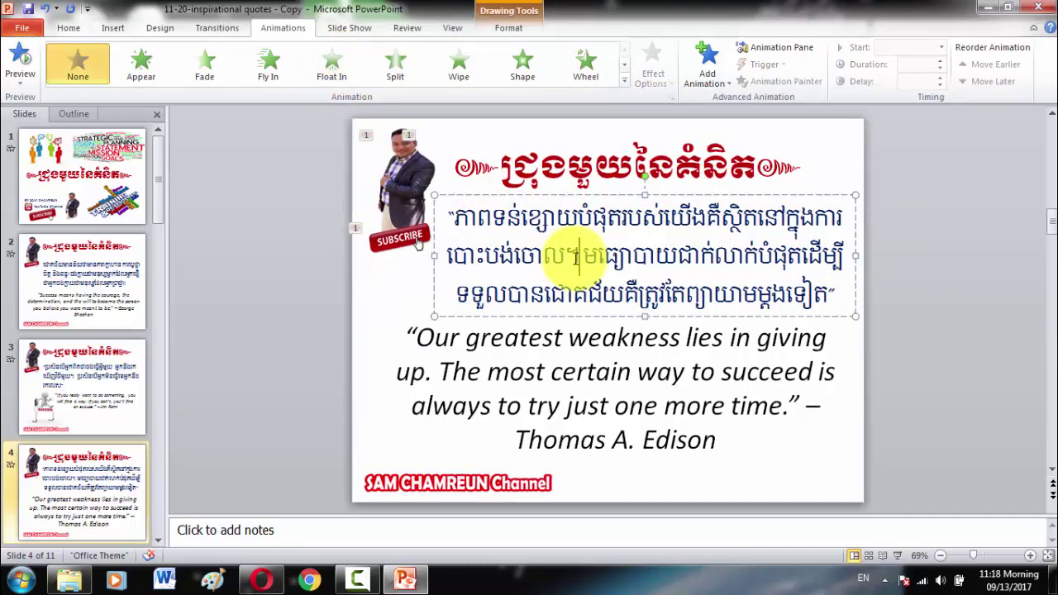
pyautogui.click(666, 376)
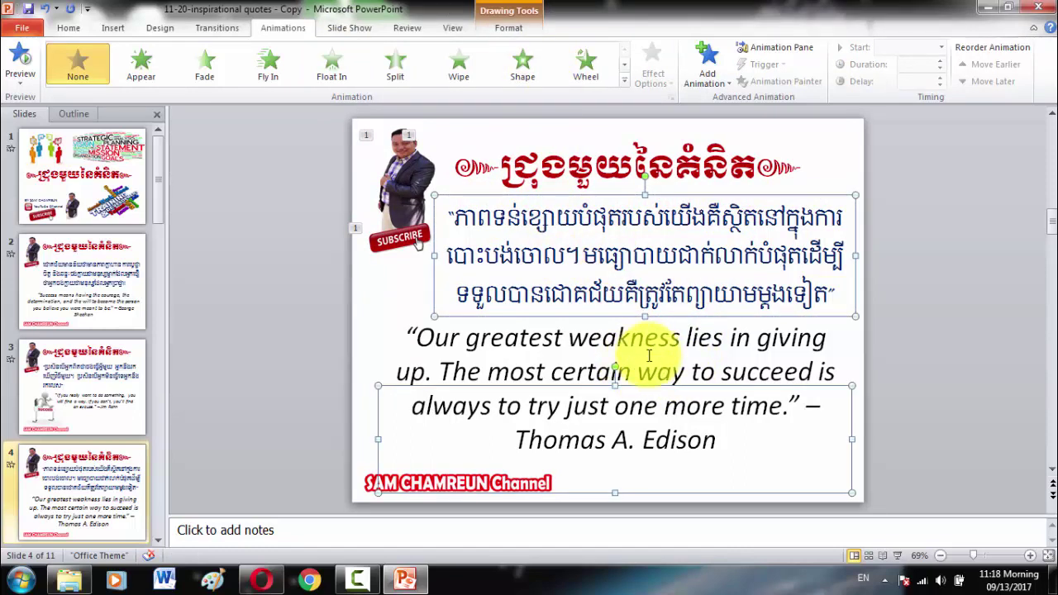
pyautogui.click(625, 84)
pyautogui.click(136, 176)
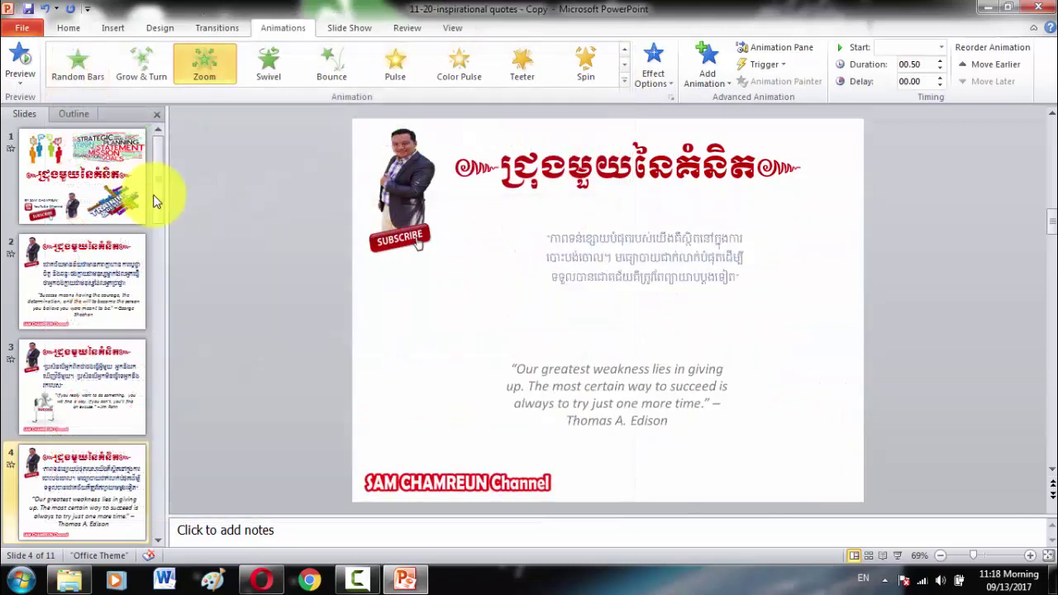
# Give the SAM CHAMREUN Channel picture a Shape entrance, animating last
pyautogui.click(498, 485)
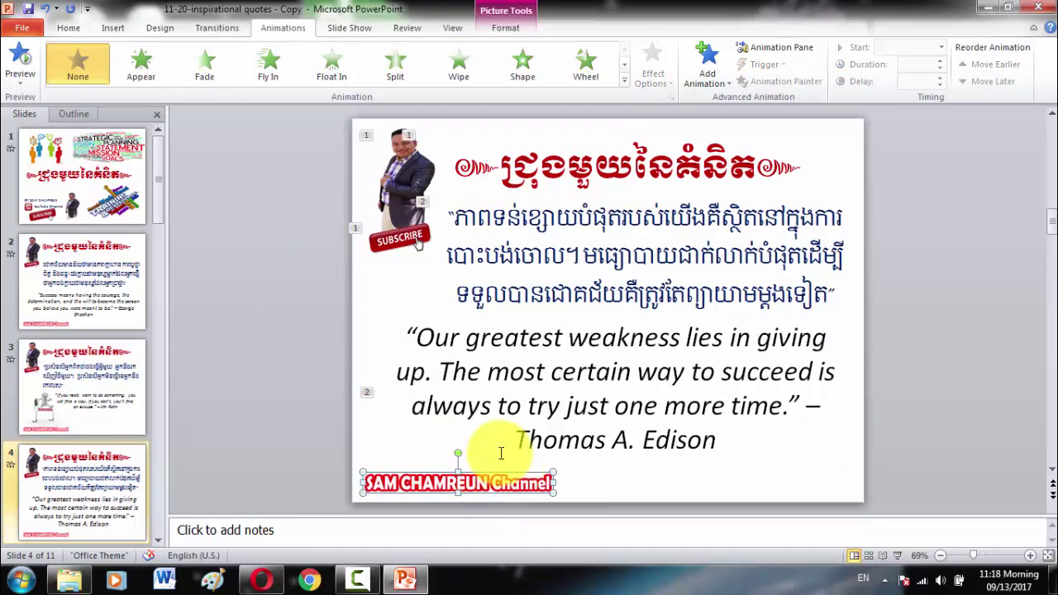
pyautogui.click(522, 74)
pyautogui.click(924, 270)
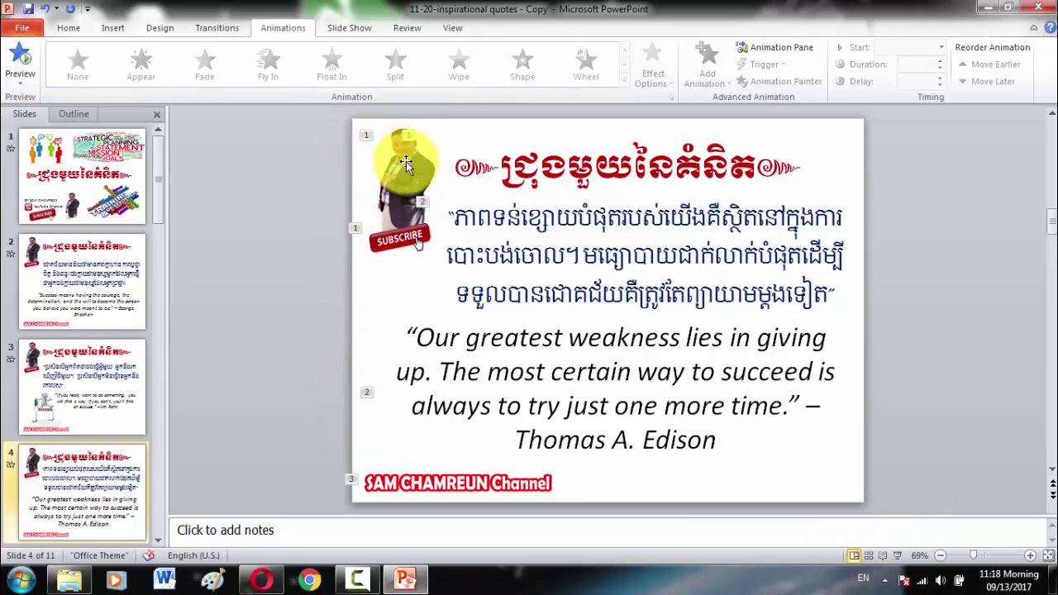
pyautogui.click(898, 555)
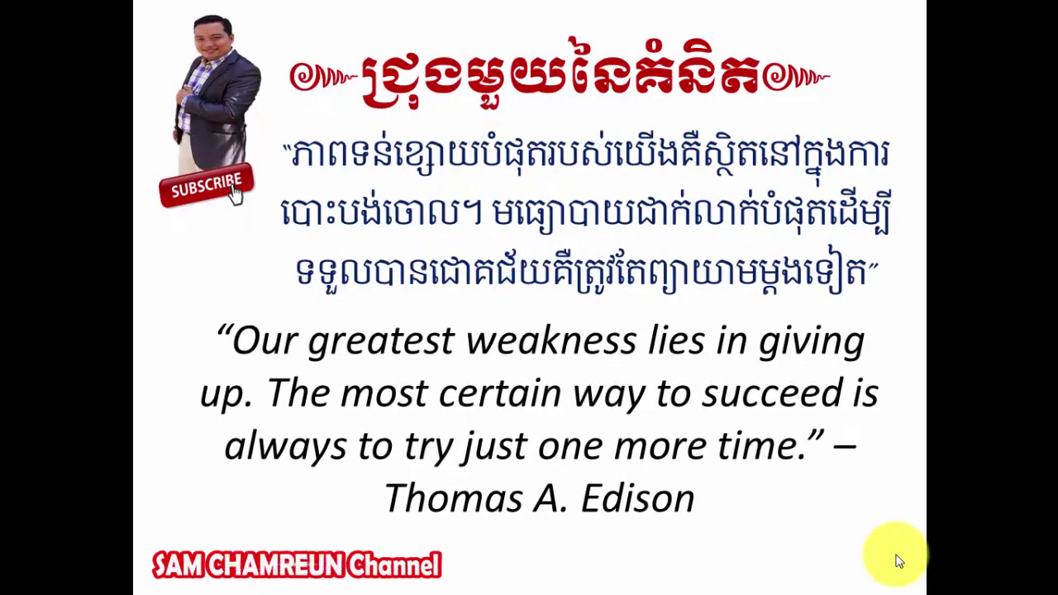
pyautogui.press('Escape')
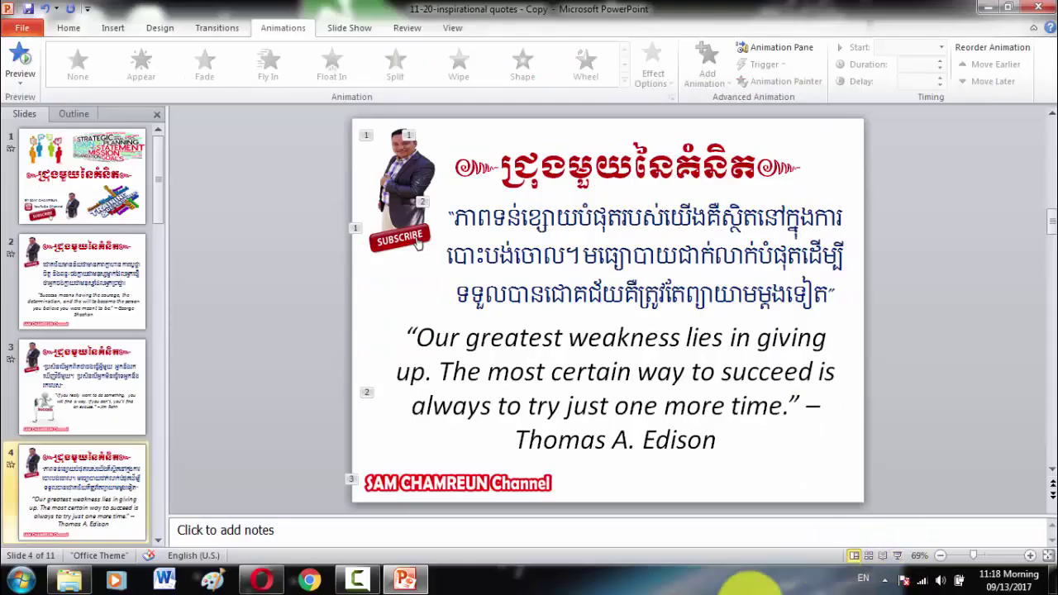
# Scroll down the slide list and look through slides 11, 10 and 9
pyautogui.scroll(-5, 157, 537)
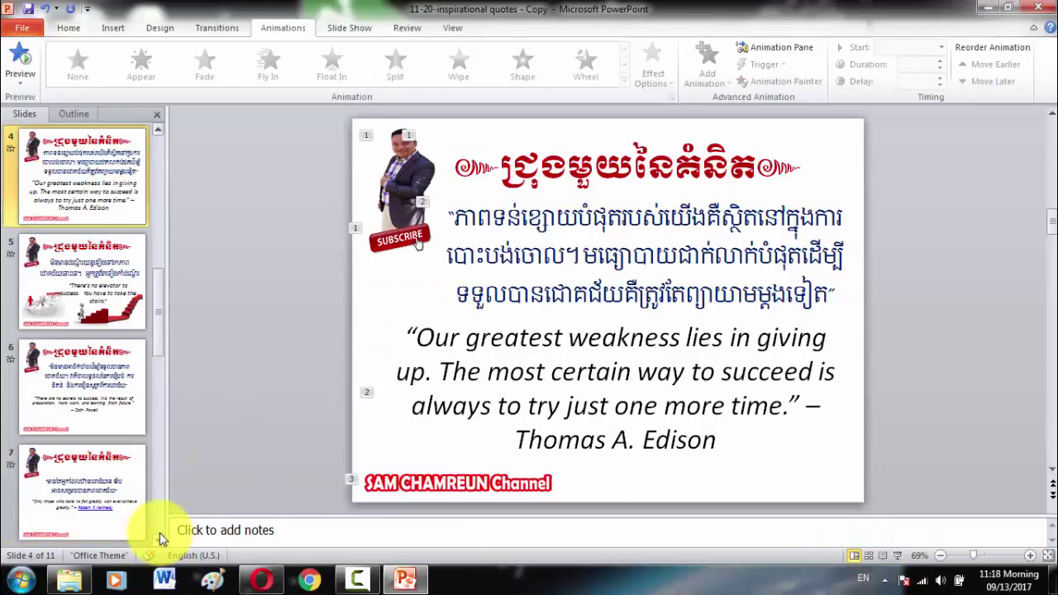
pyautogui.scroll(-2, 157, 537)
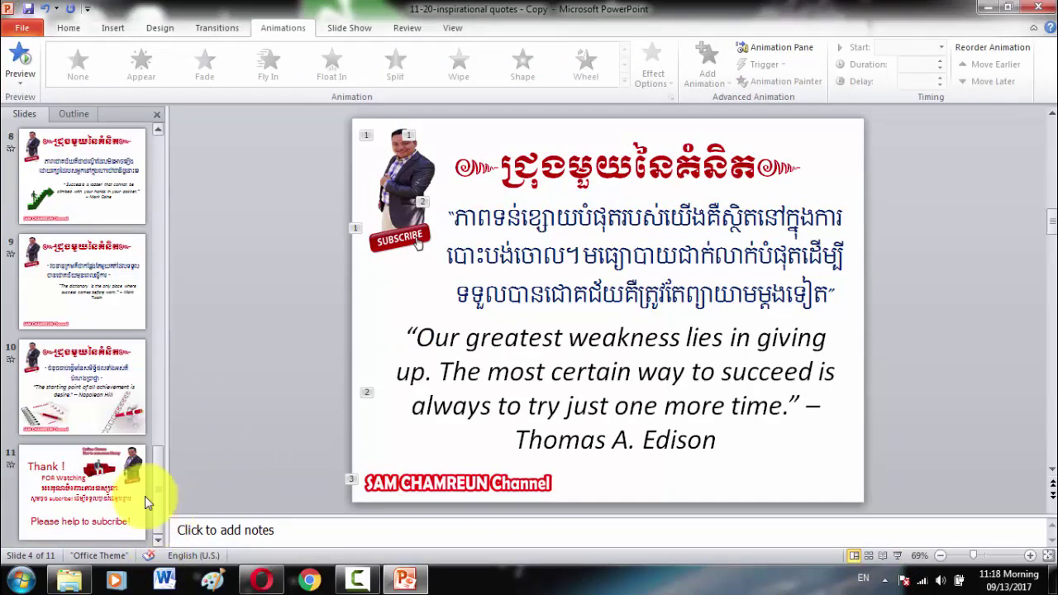
pyautogui.click(78, 508)
pyautogui.click(83, 388)
pyautogui.click(82, 299)
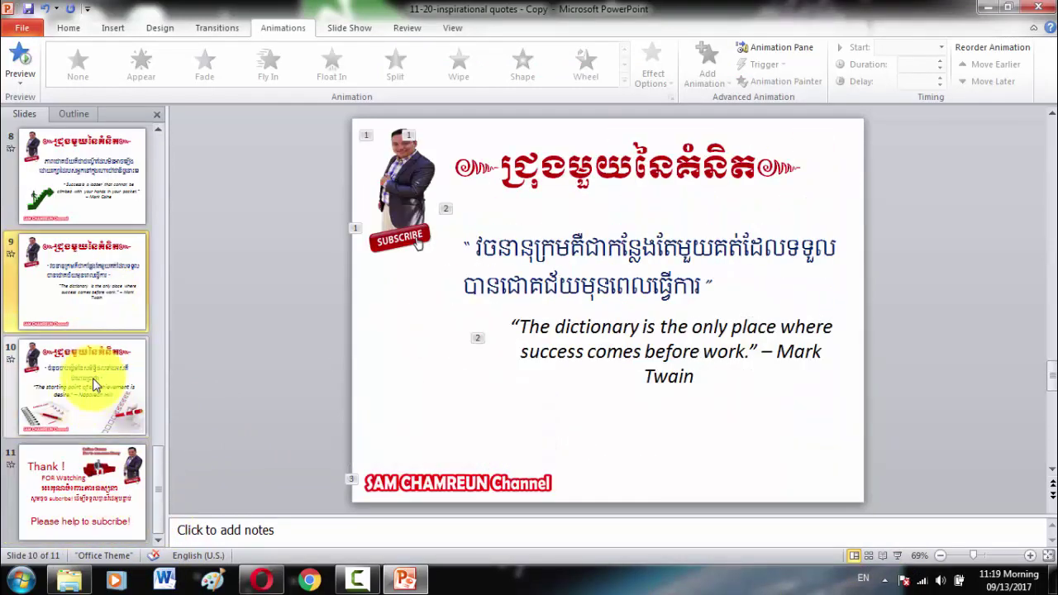
pyautogui.click(77, 484)
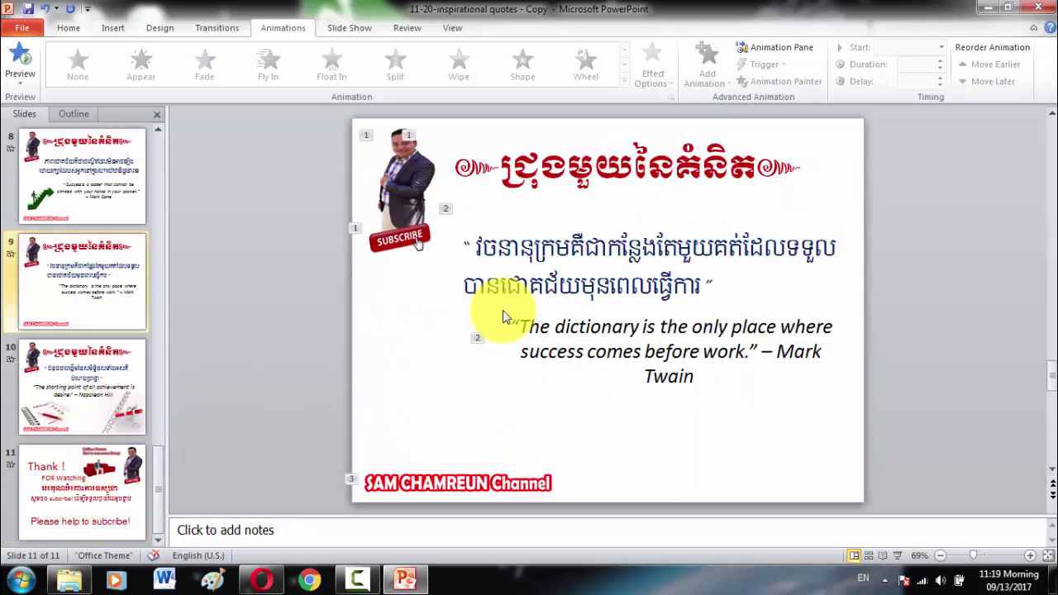
# Go back to slide 1 and view its Box transition set to 01.60 seconds
pyautogui.scroll(4, 502, 316)
pyautogui.scroll(3, 520, 289)
pyautogui.scroll(1, 538, 265)
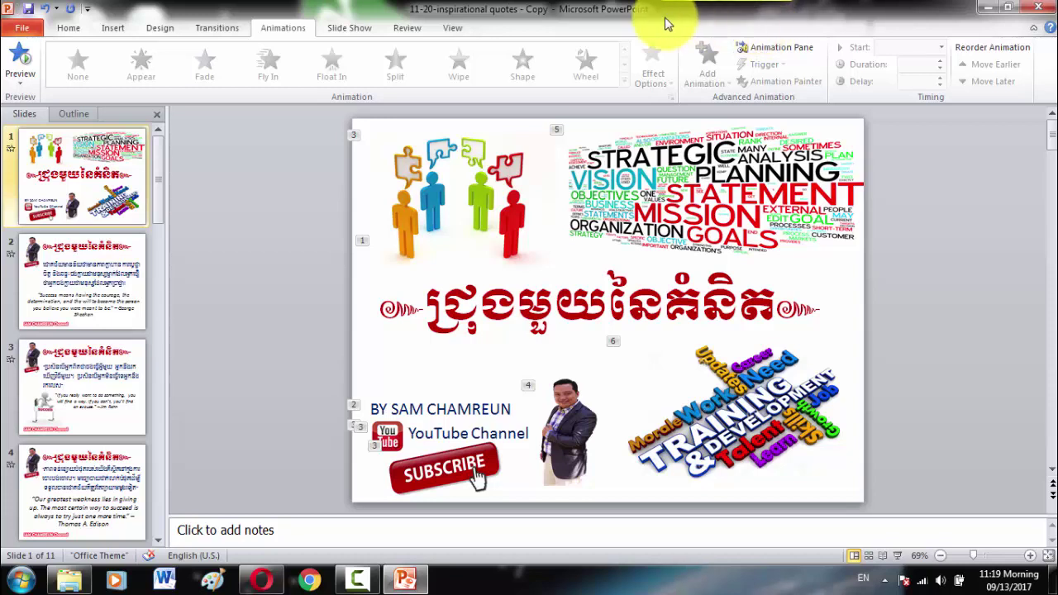
pyautogui.click(215, 32)
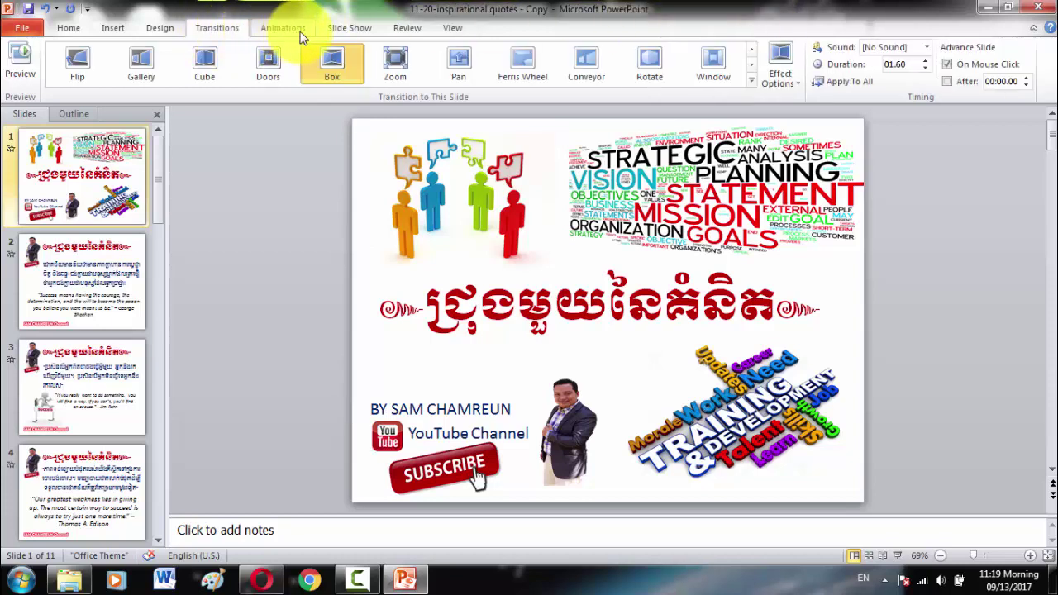
pyautogui.click(162, 178)
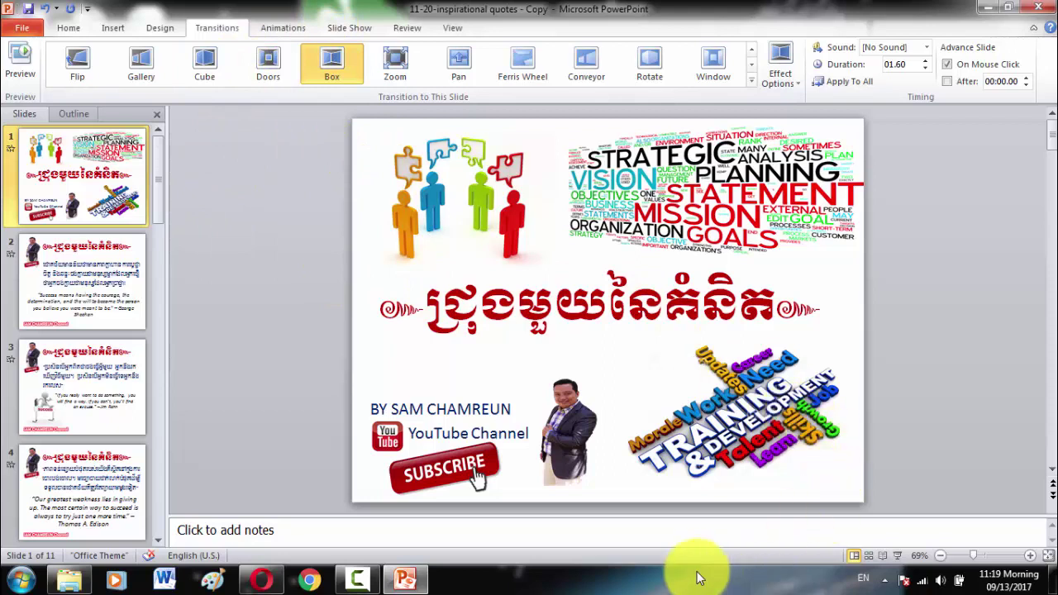
pyautogui.click(348, 583)
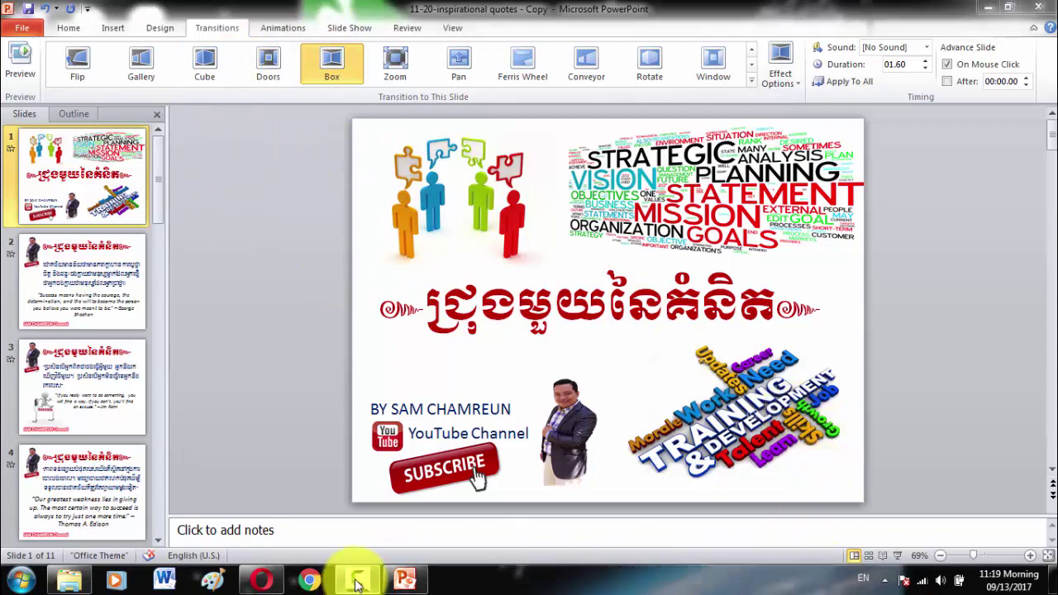